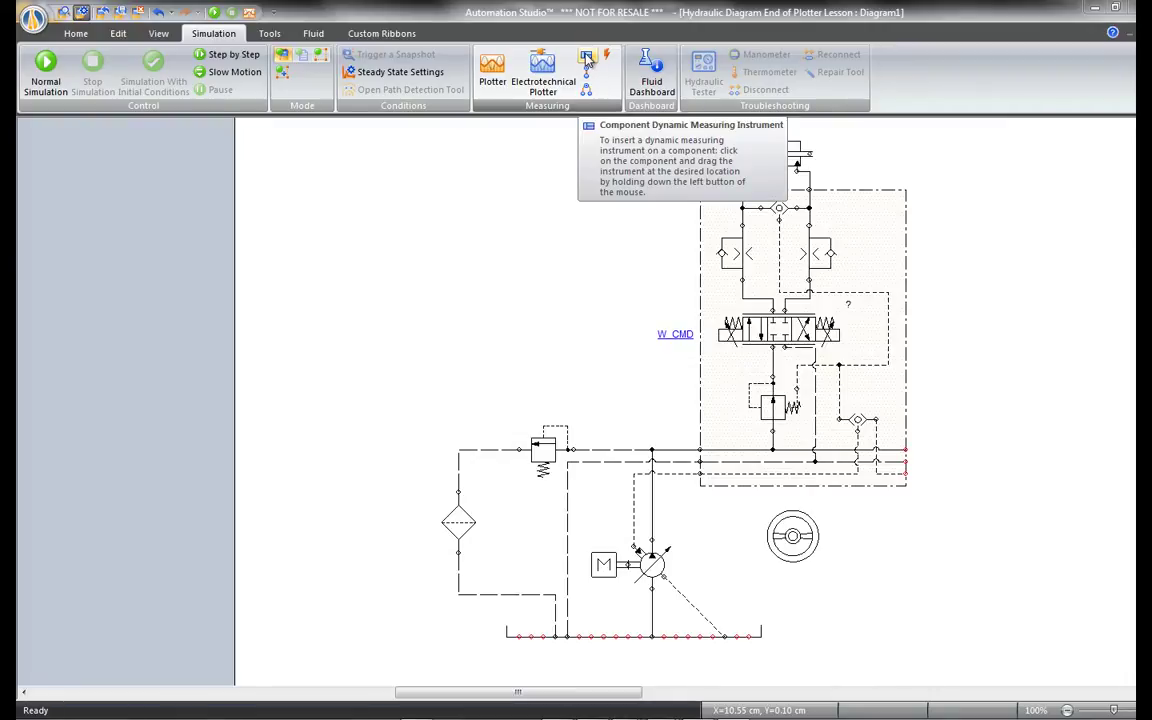
Attach dynamic measuring instrument MI-12 to the top cylinder and place its label beside it.
click(587, 57)
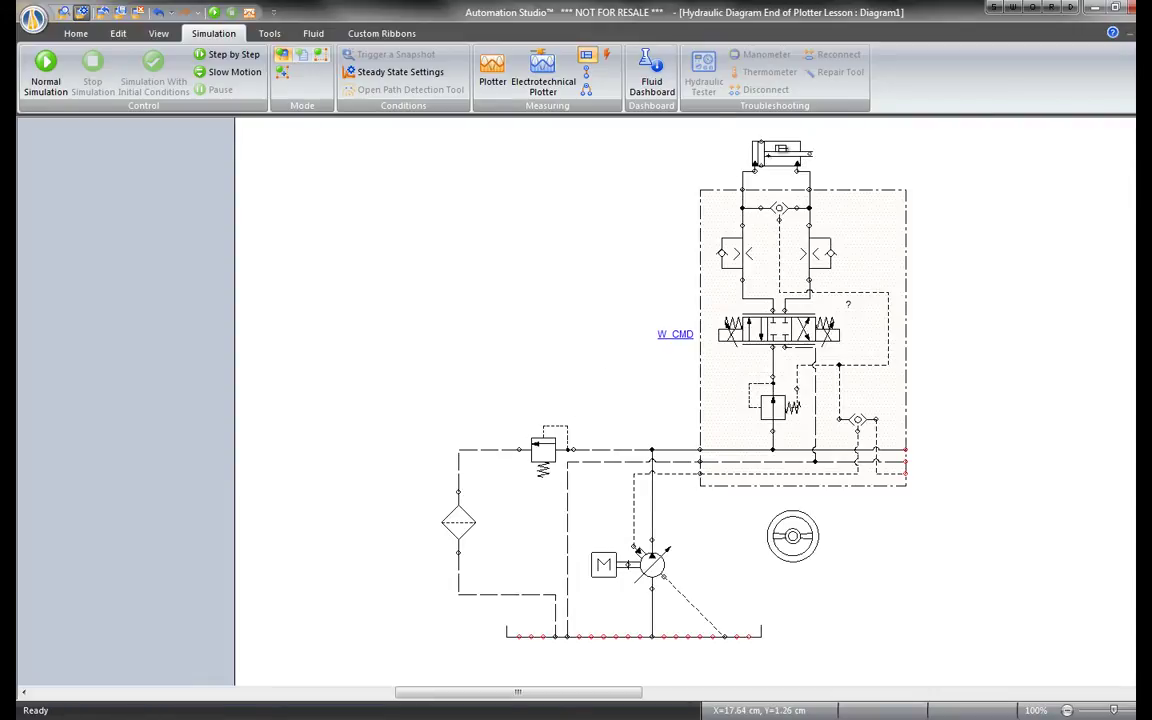
click(760, 147)
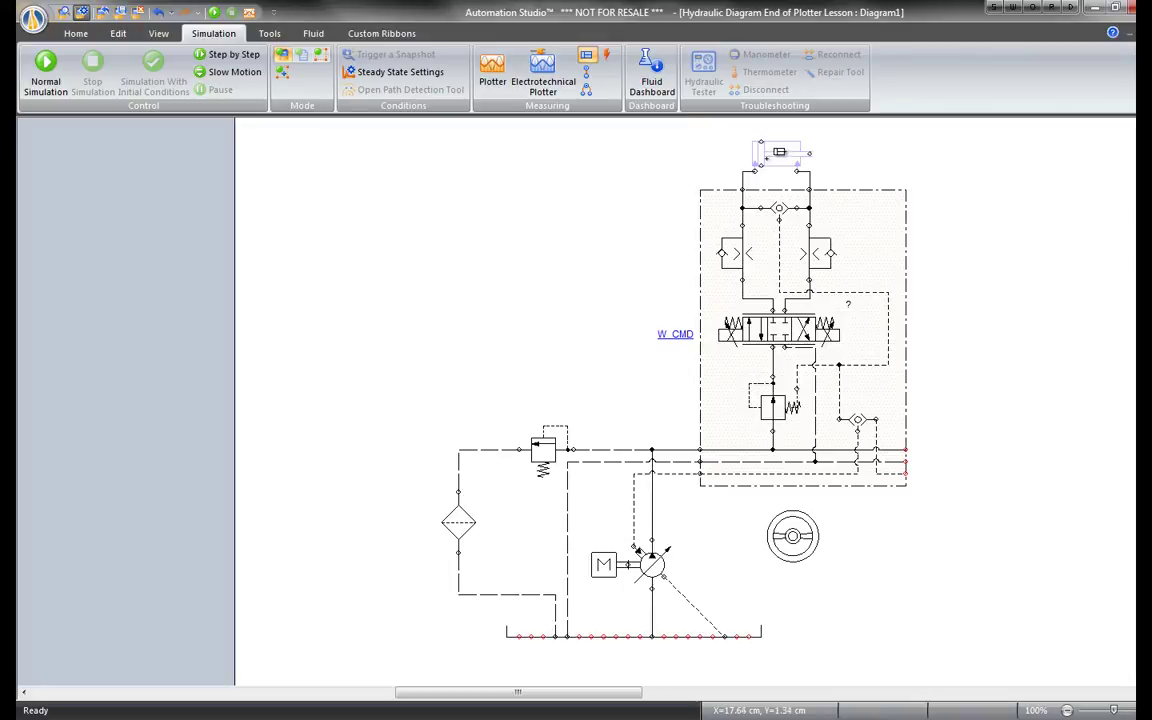
click(622, 214)
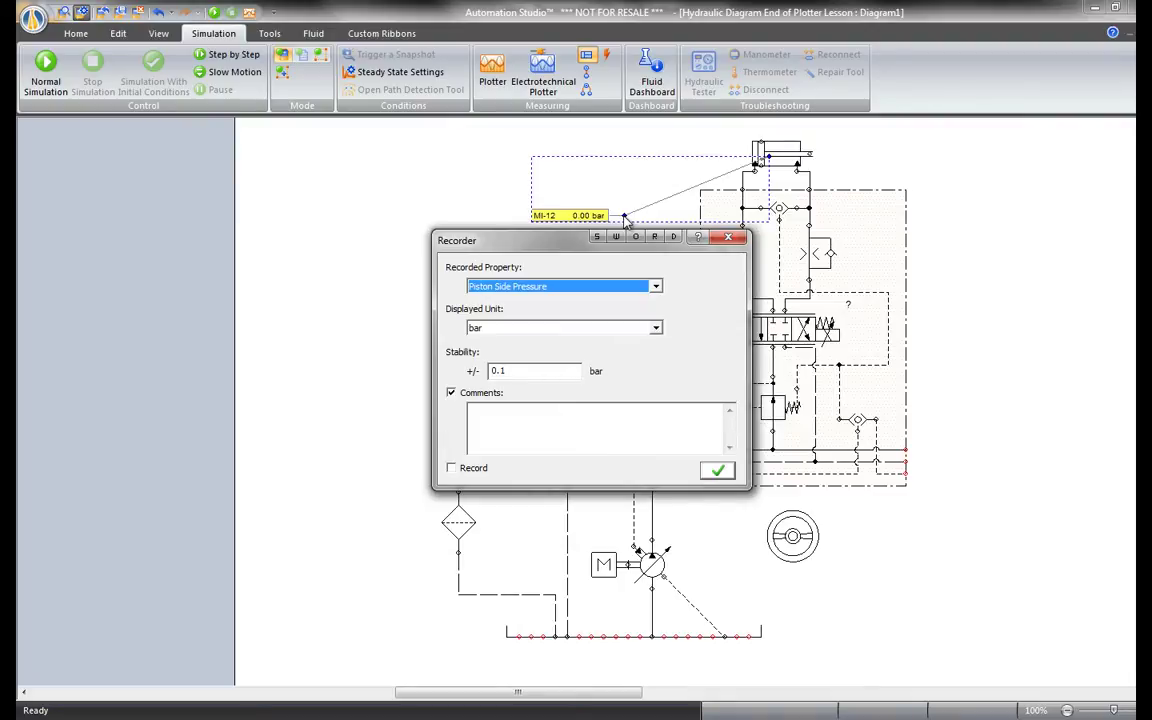
Set MI-12 to record the cylinder's Linear Speed in cm/s with recording enabled.
click(657, 287)
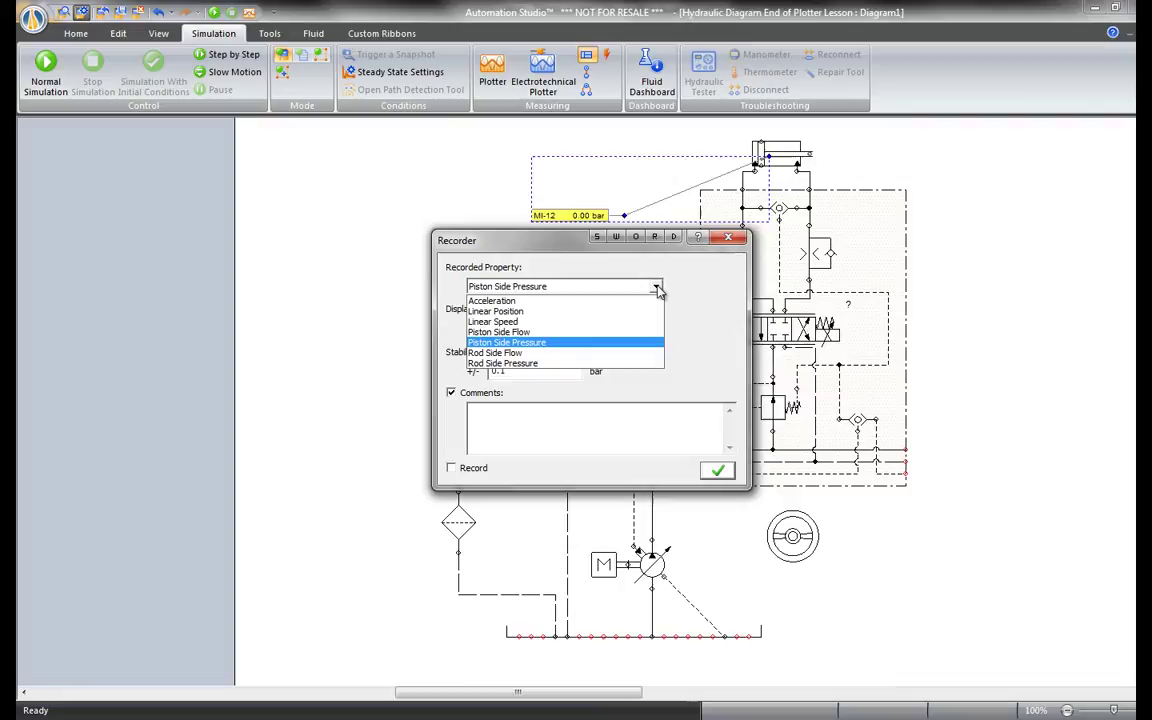
click(500, 322)
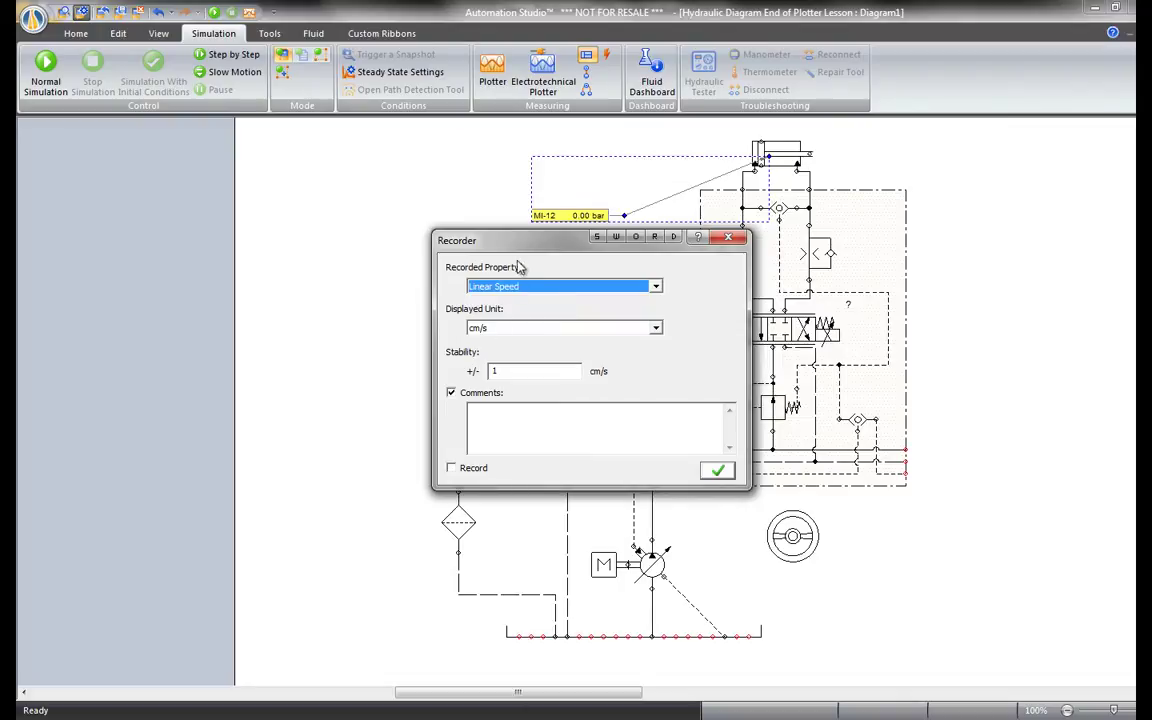
drag(520, 246, 288, 152)
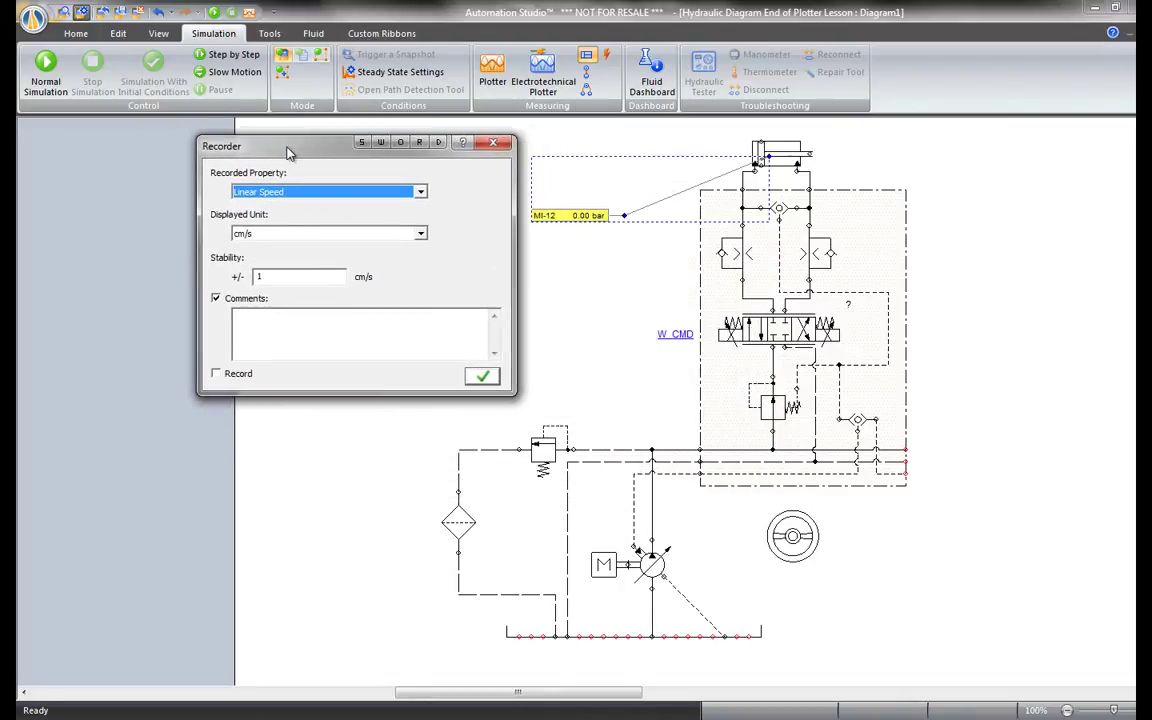
click(382, 232)
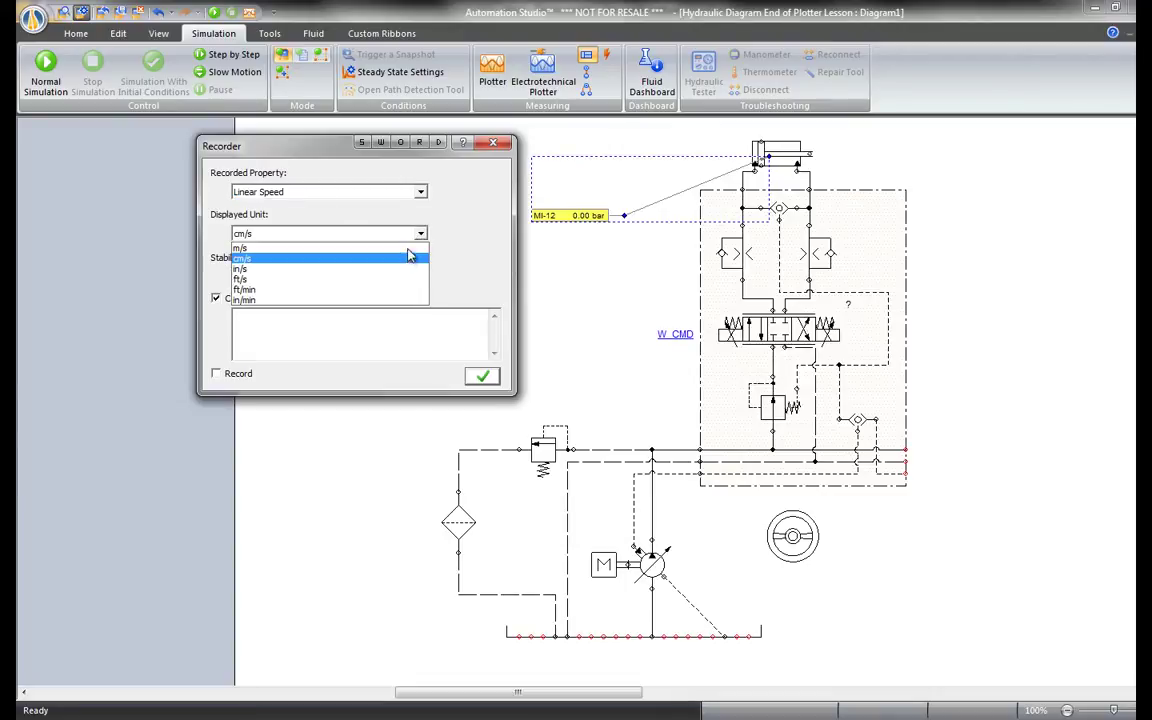
click(421, 234)
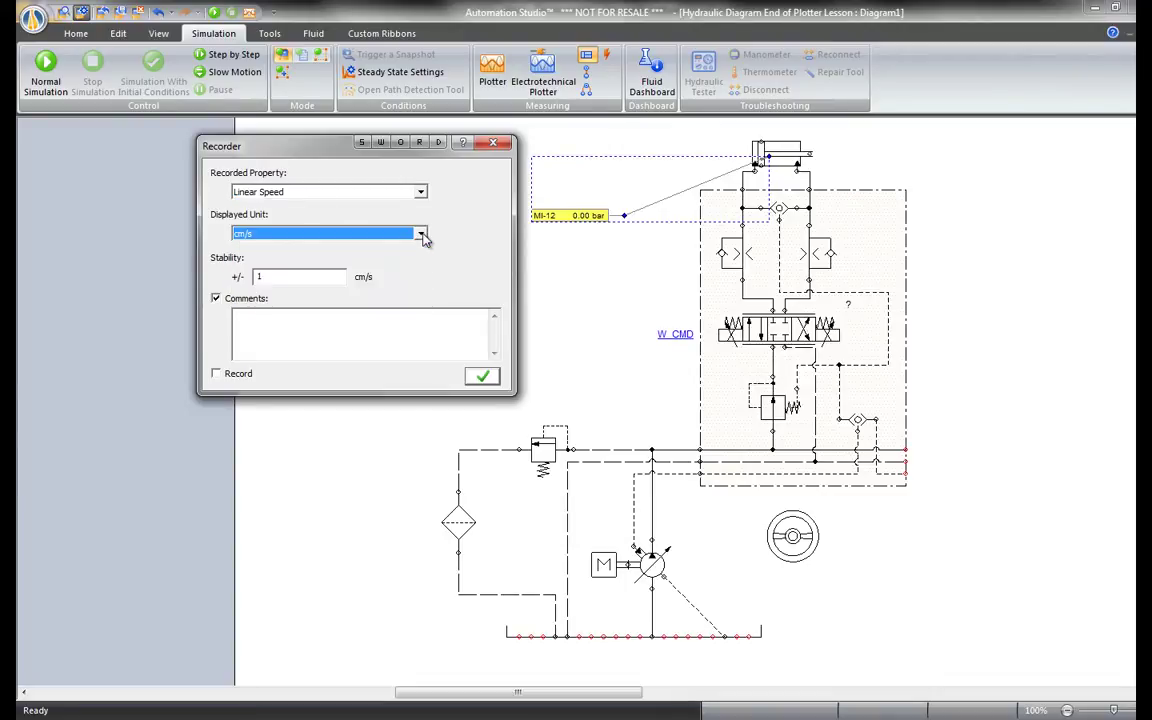
click(259, 275)
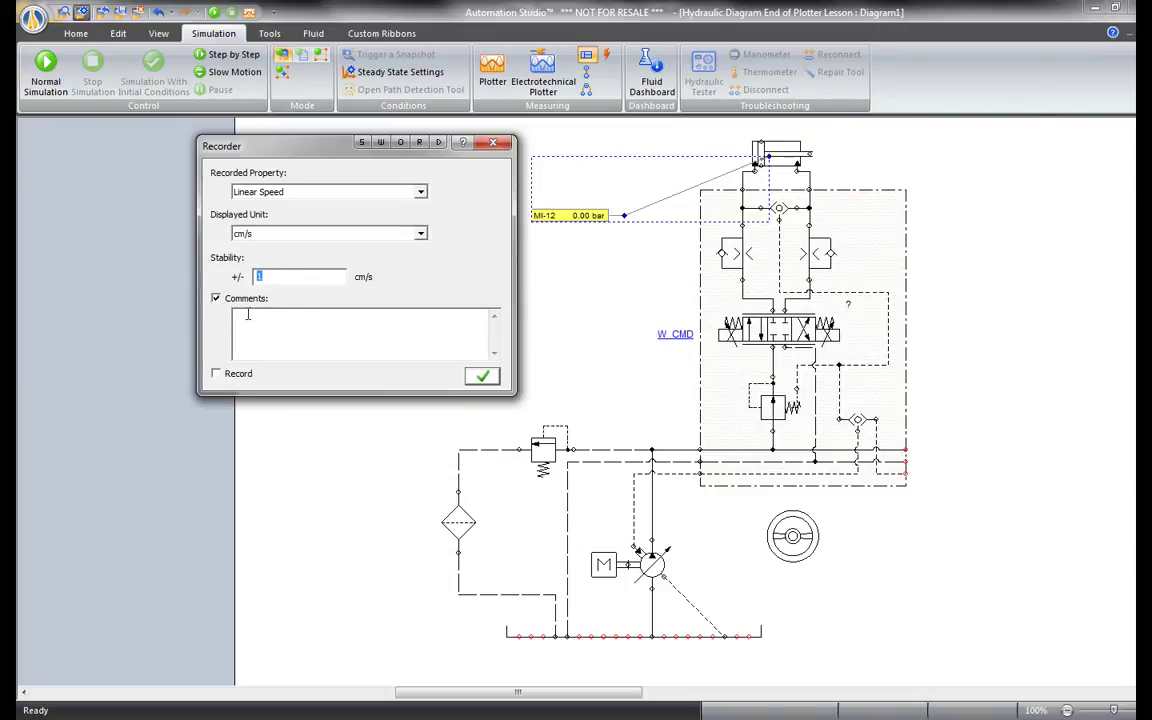
click(216, 374)
click(482, 376)
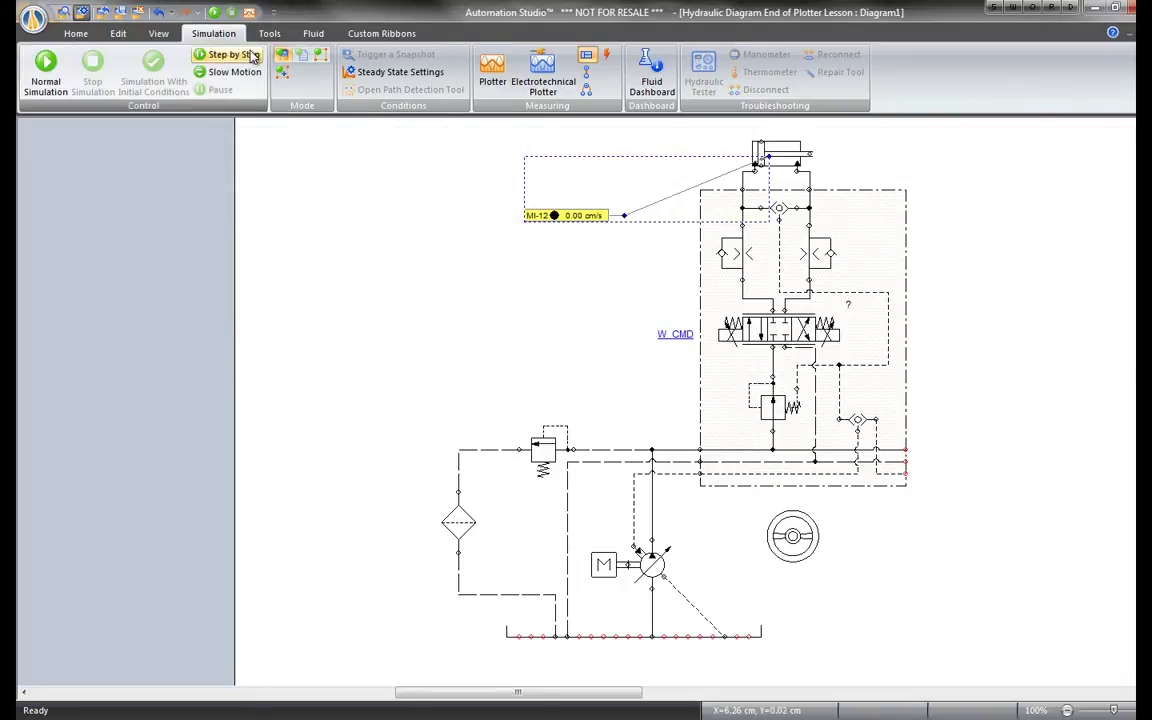
Start the simulation and turn the steering wheel to shift the valve.
click(214, 13)
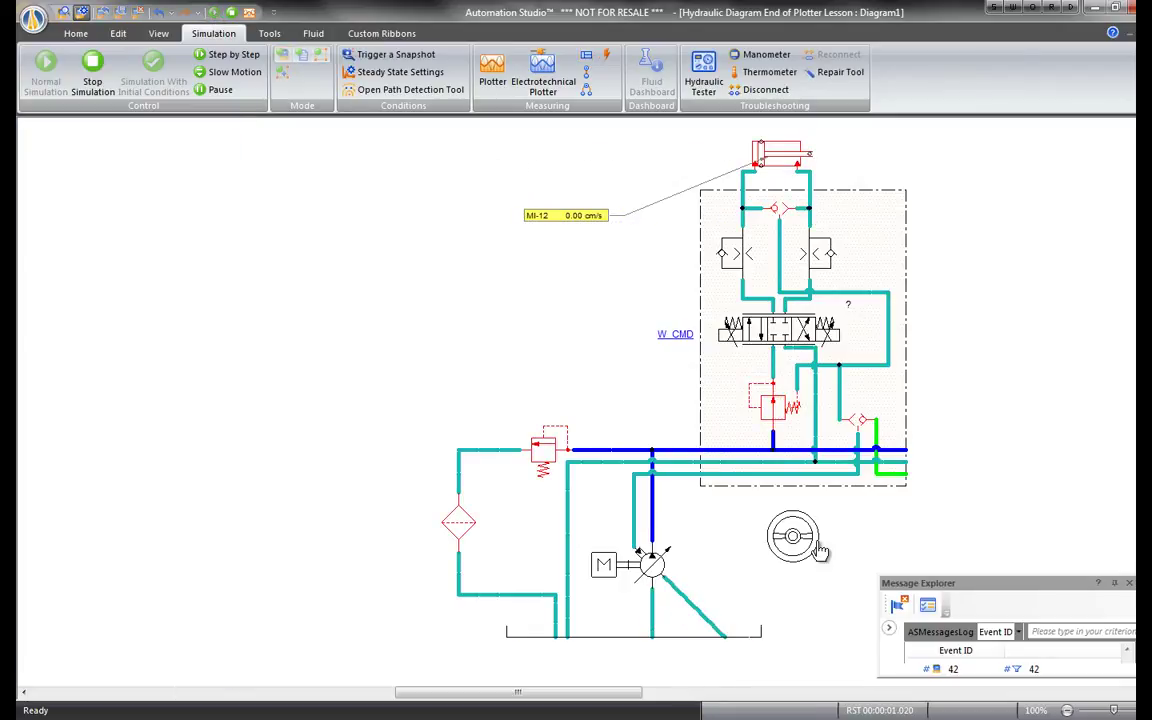
click(793, 537)
drag(750, 622, 752, 580)
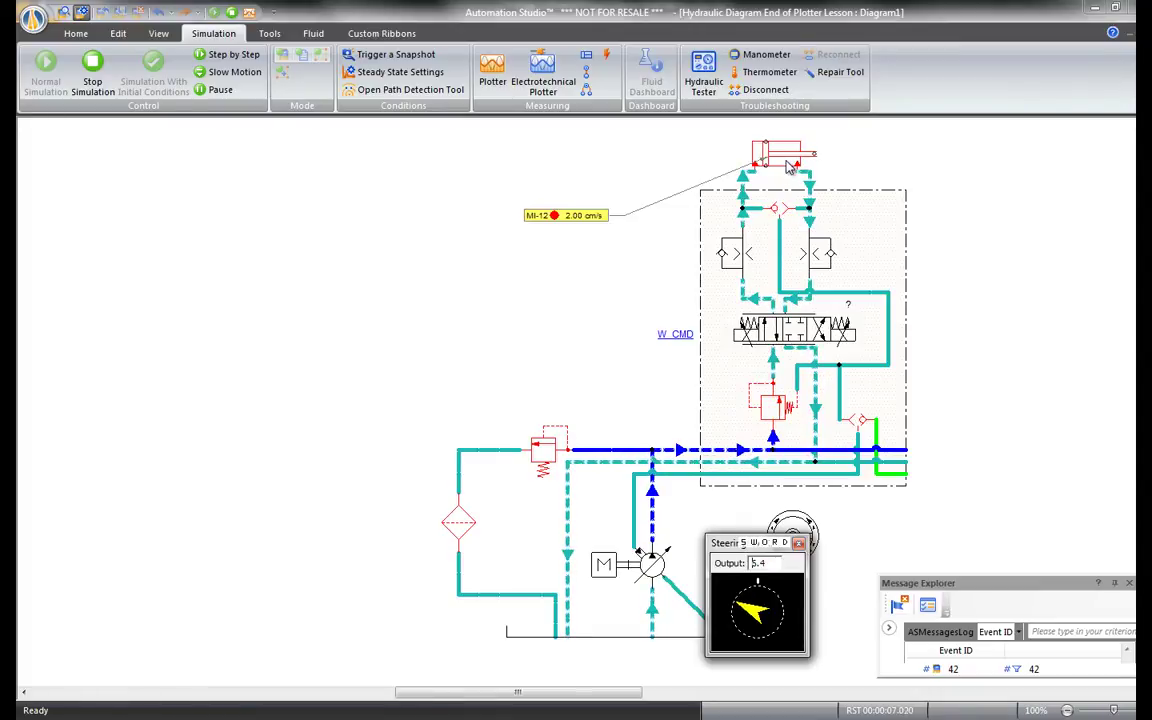
Add instrument MI-13 on the cylinder recording Linear Position, and nudge its label lower.
click(588, 58)
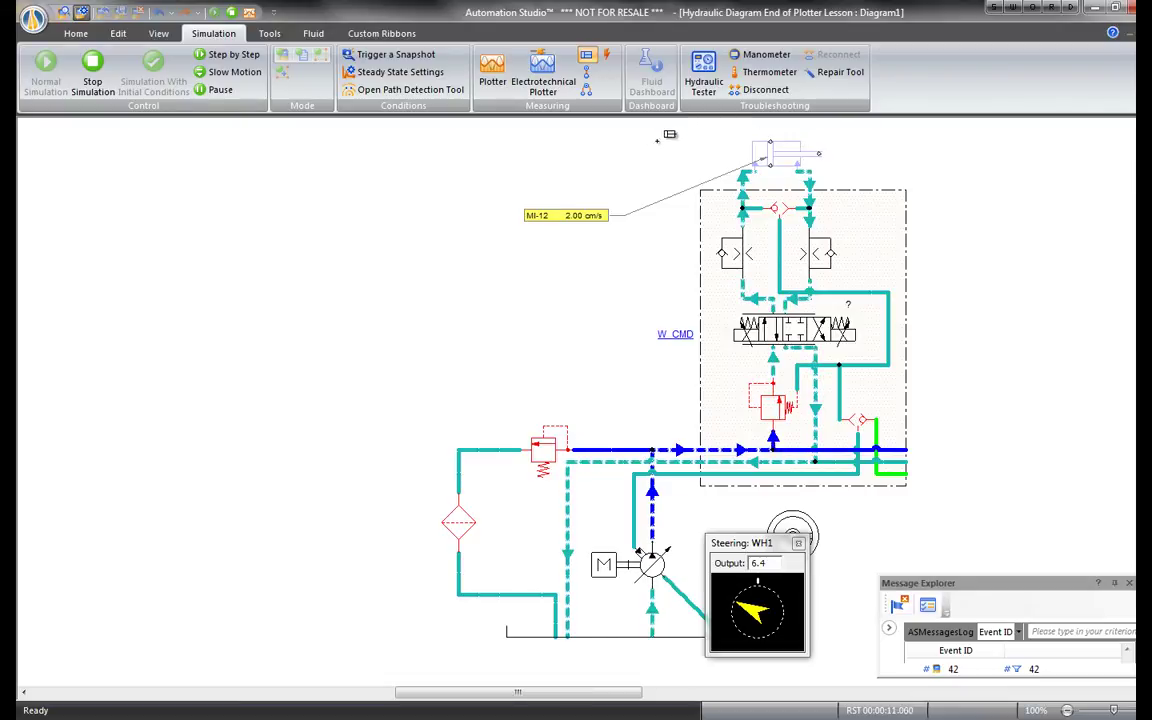
click(790, 148)
click(640, 286)
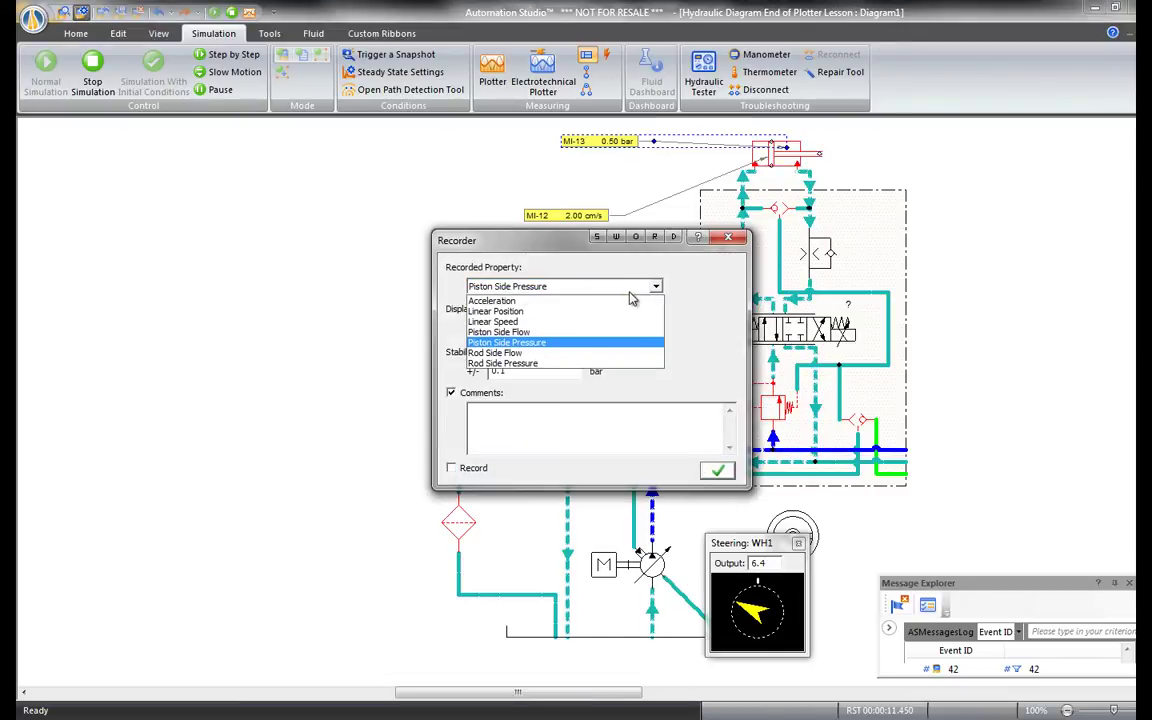
click(618, 313)
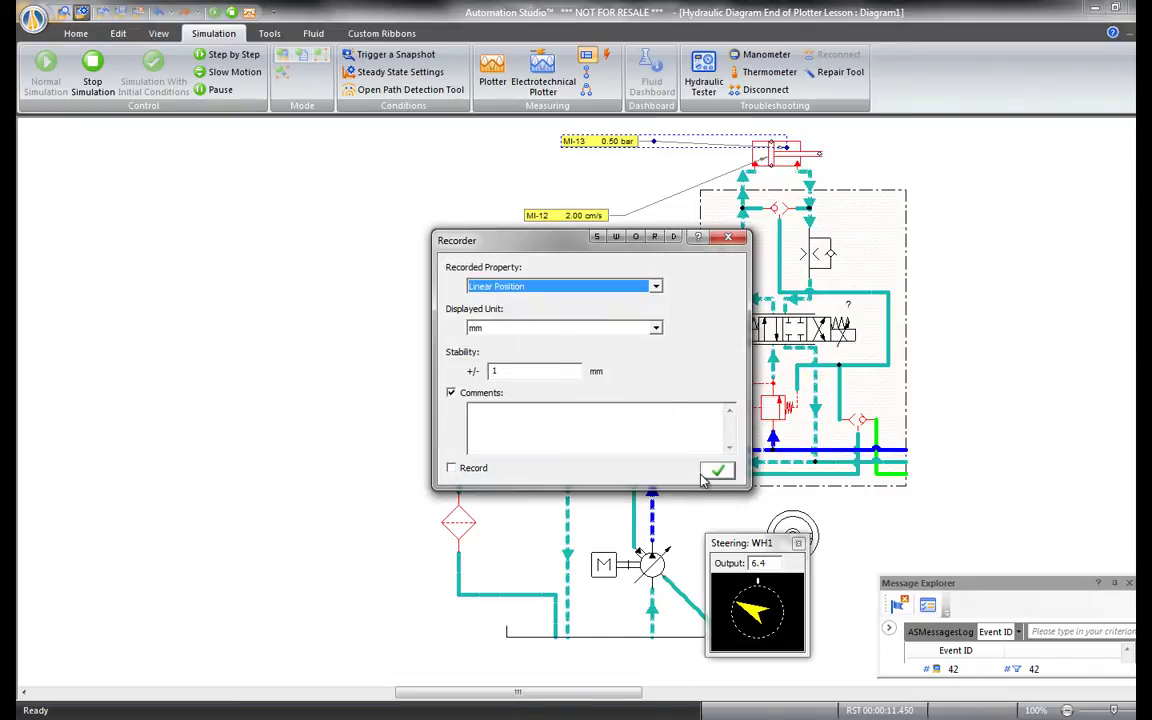
click(708, 476)
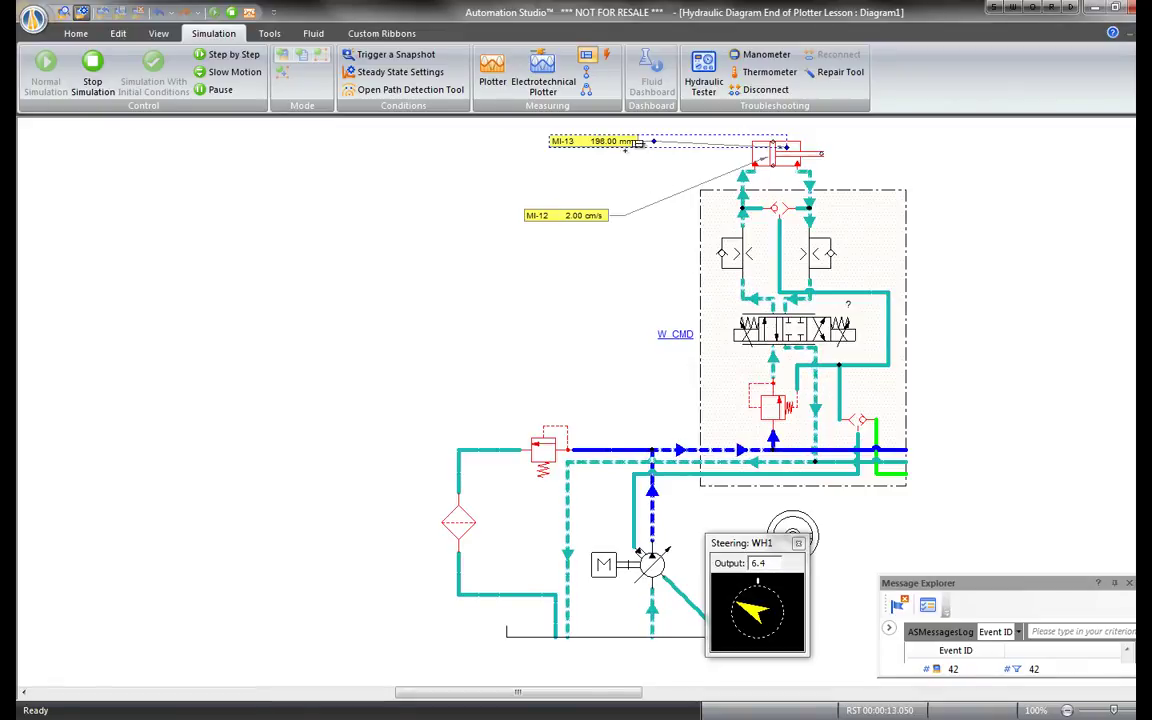
drag(637, 143, 648, 165)
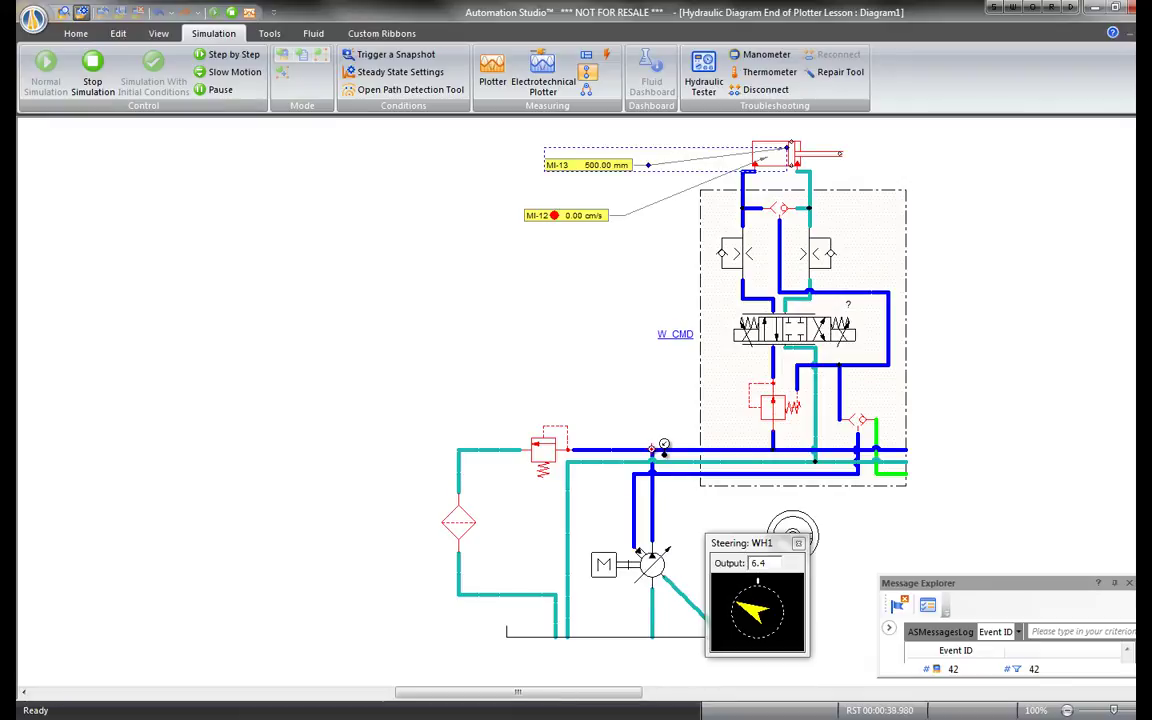
Attach MI-14 to the blue line junction, recording Pressure in bar.
click(654, 452)
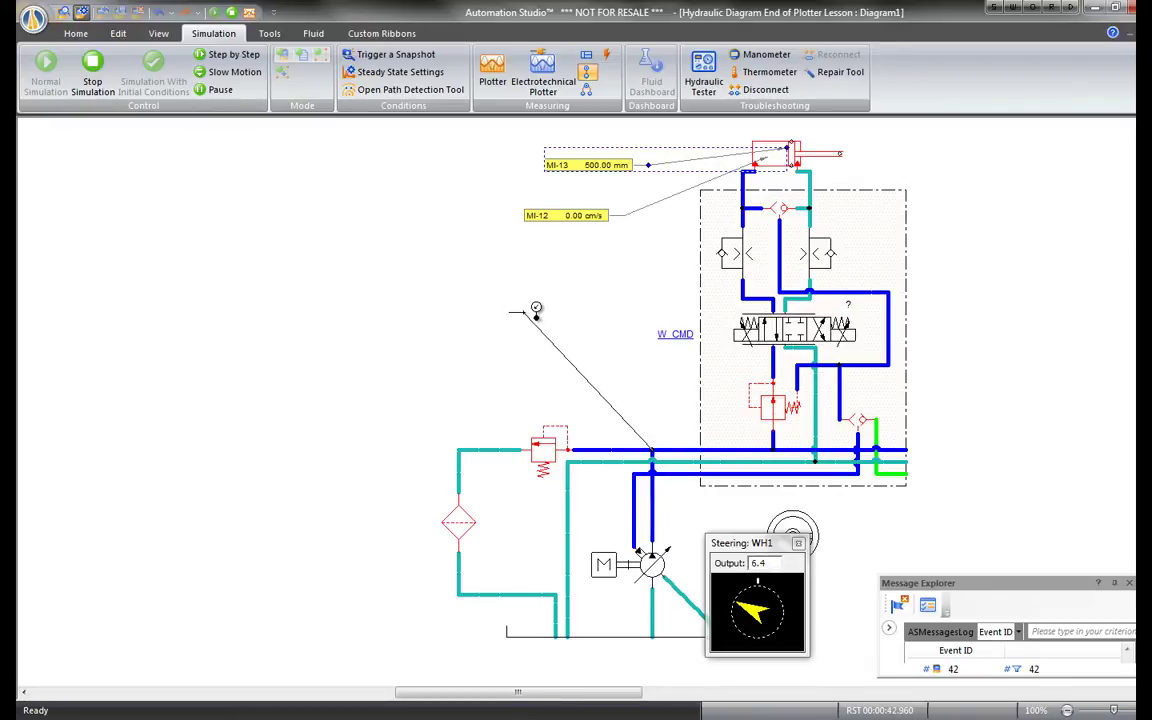
click(536, 311)
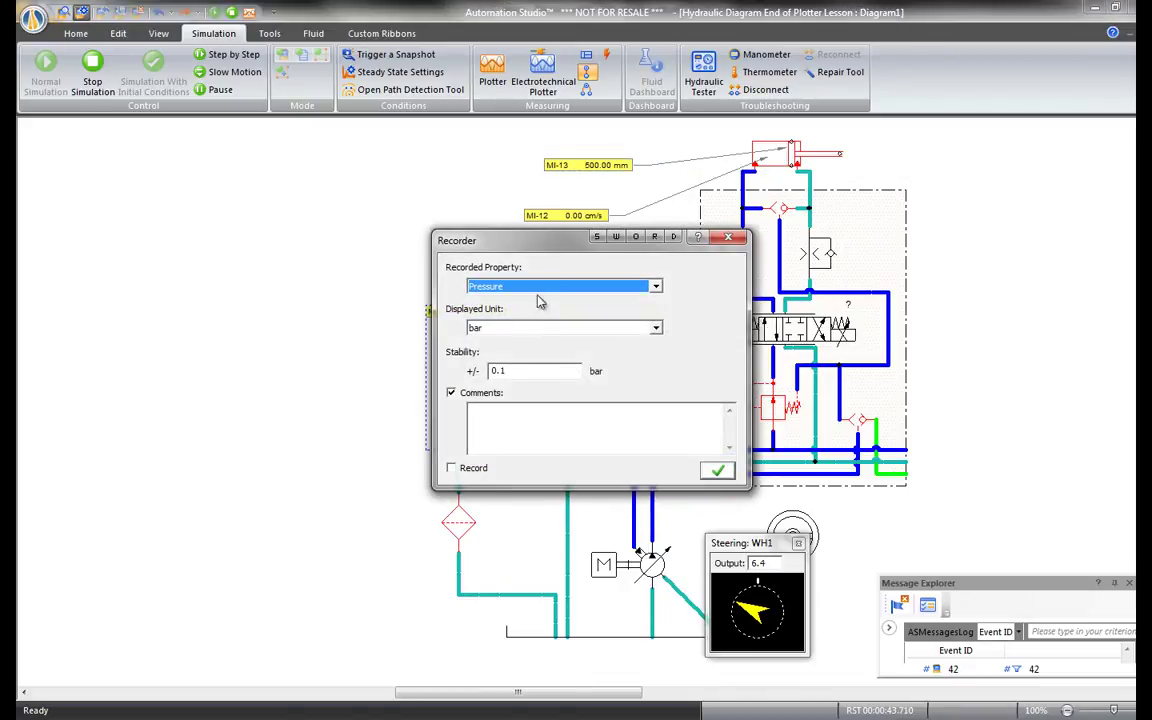
drag(540, 250, 523, 376)
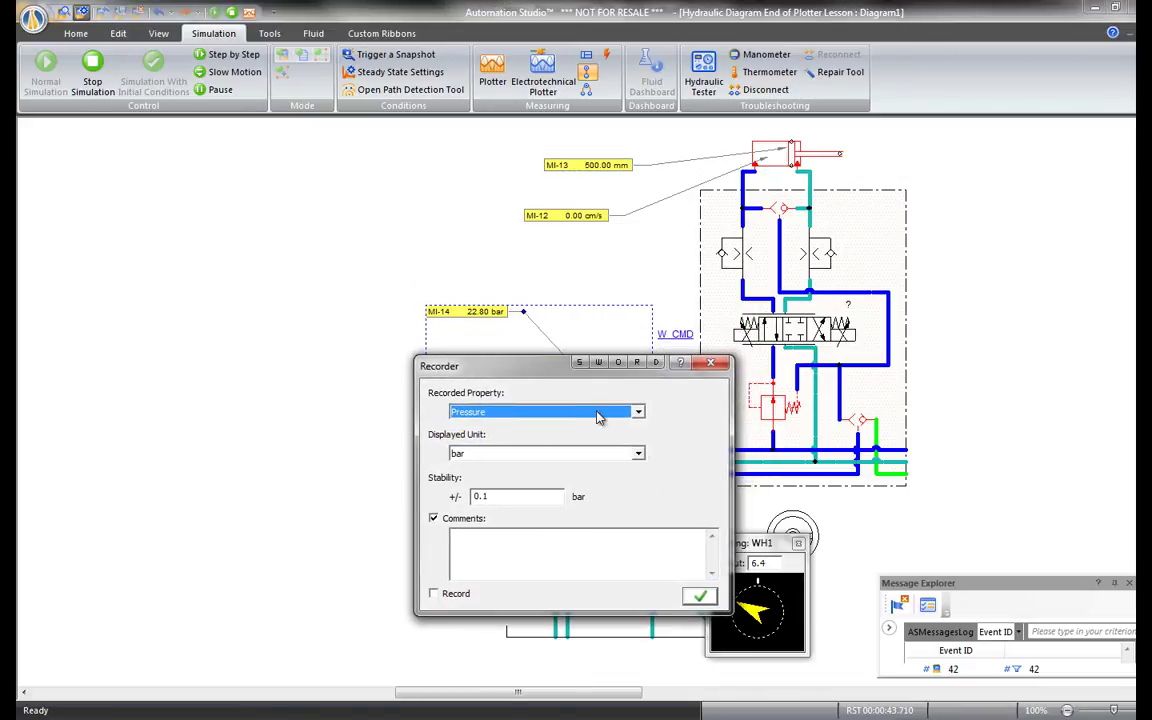
click(638, 413)
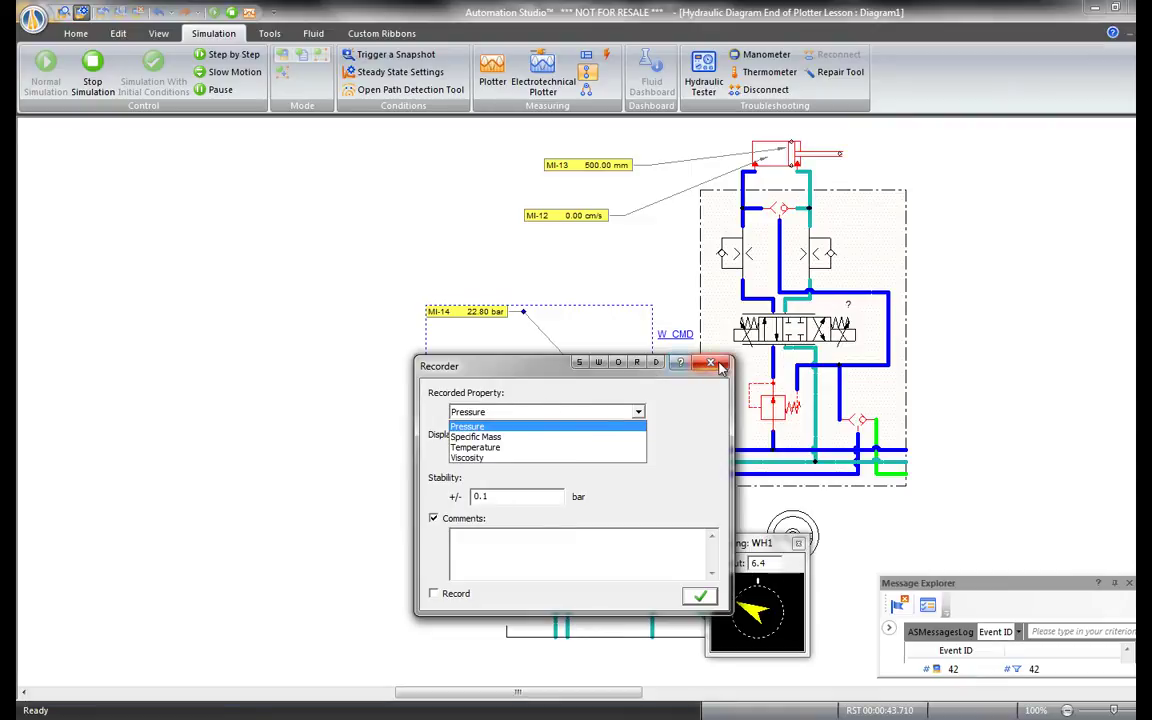
click(718, 366)
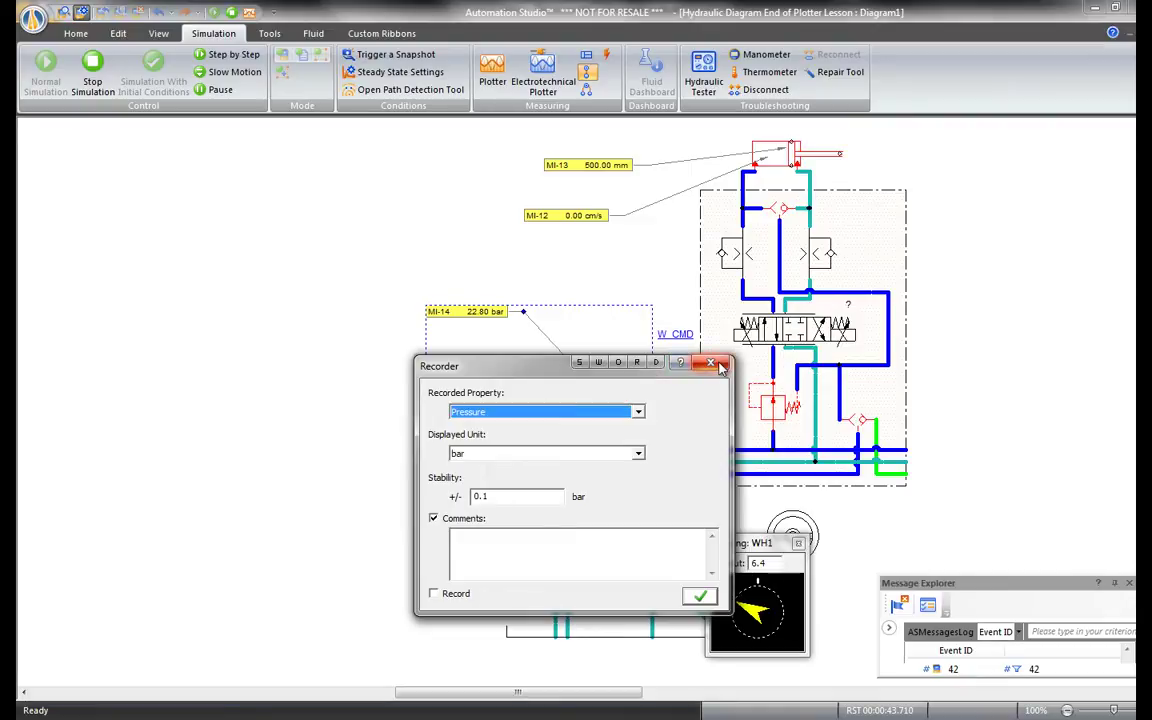
click(701, 598)
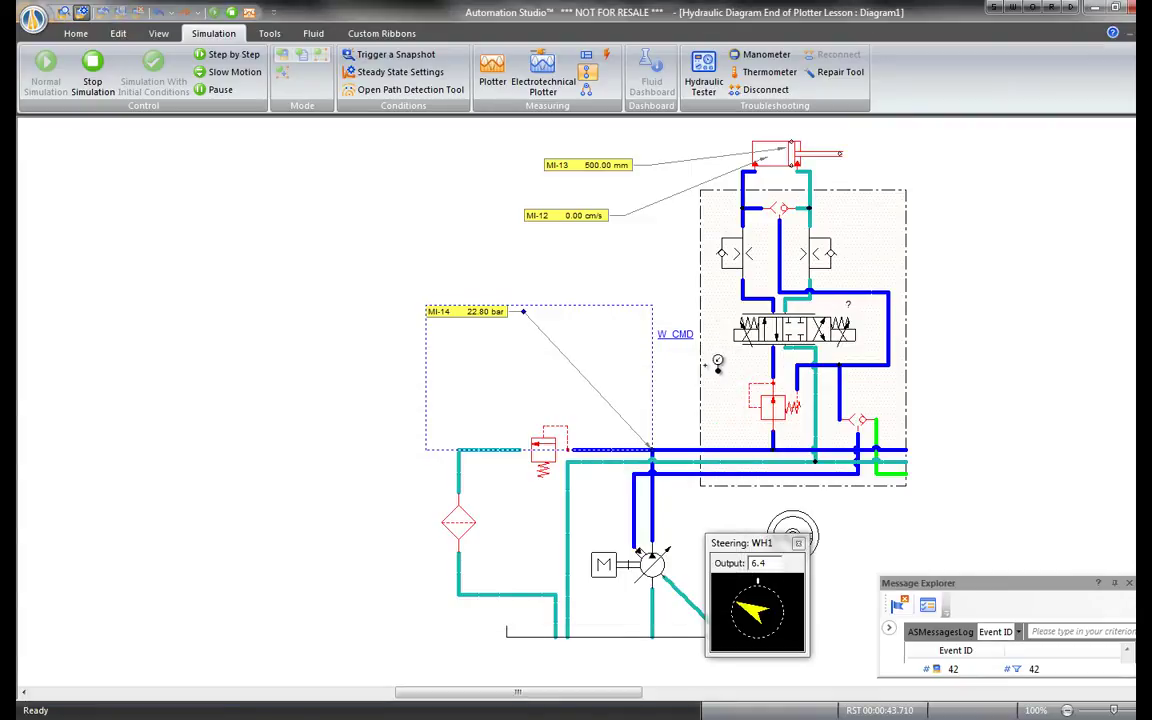
Add differential pressure probe MI-15 by the check valve in psi, then reverse flow with the steering wheel.
click(588, 90)
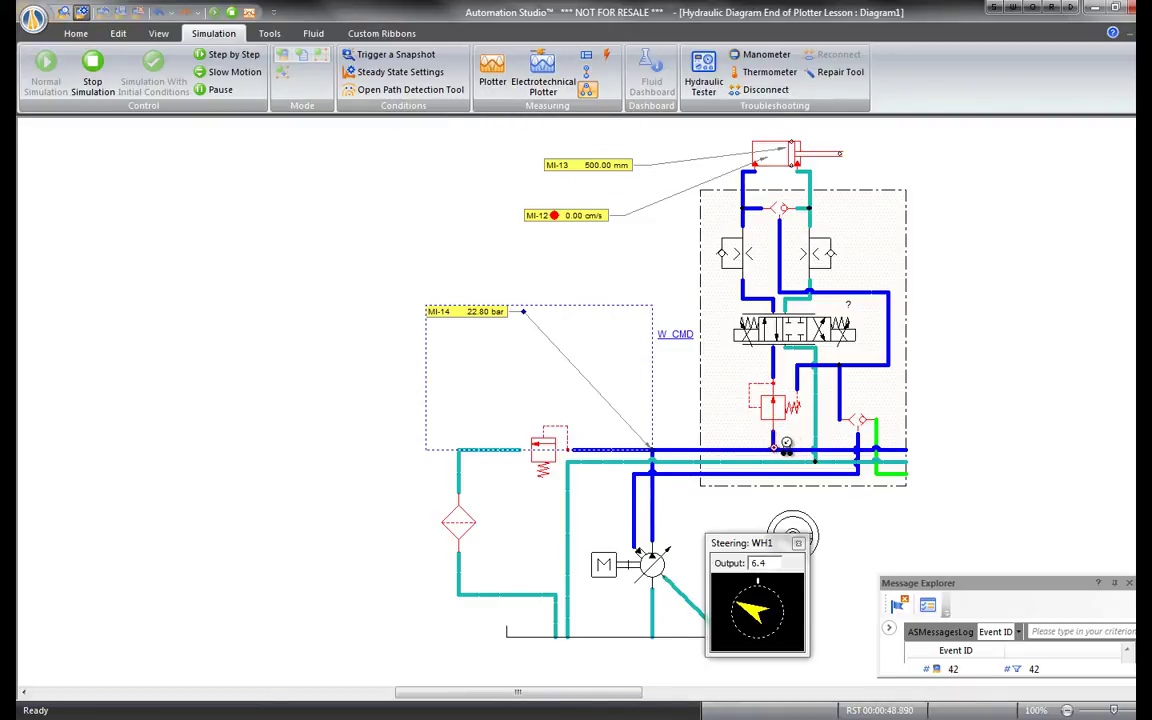
click(776, 448)
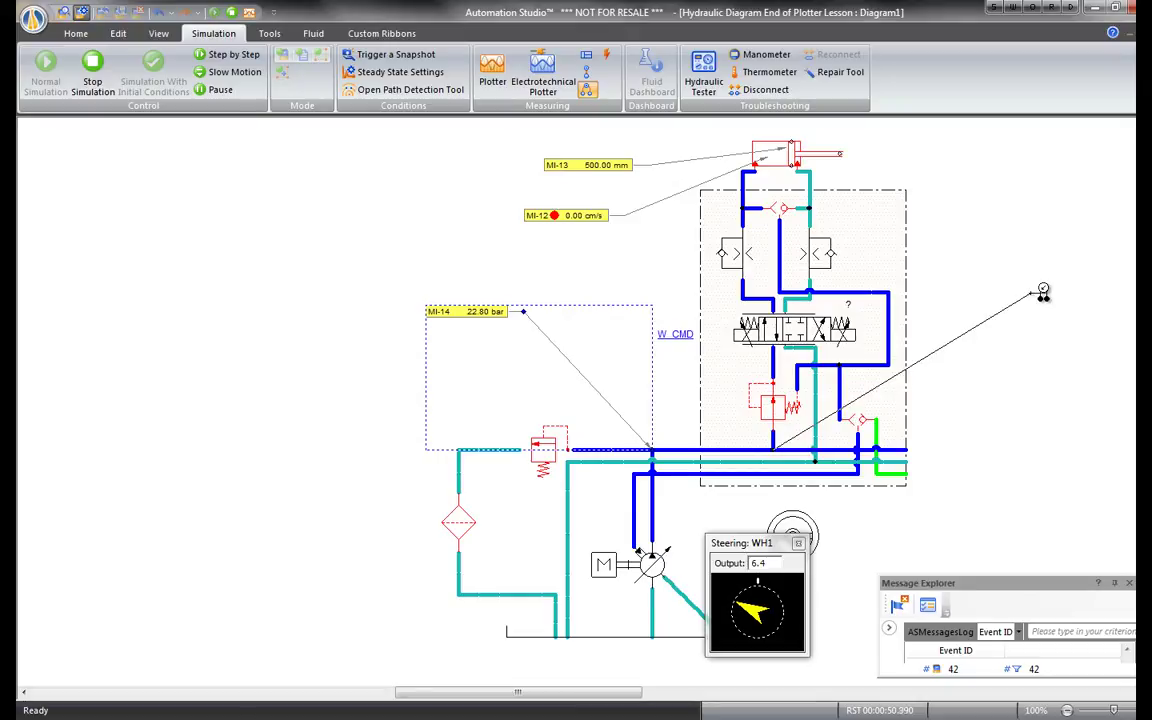
click(1043, 292)
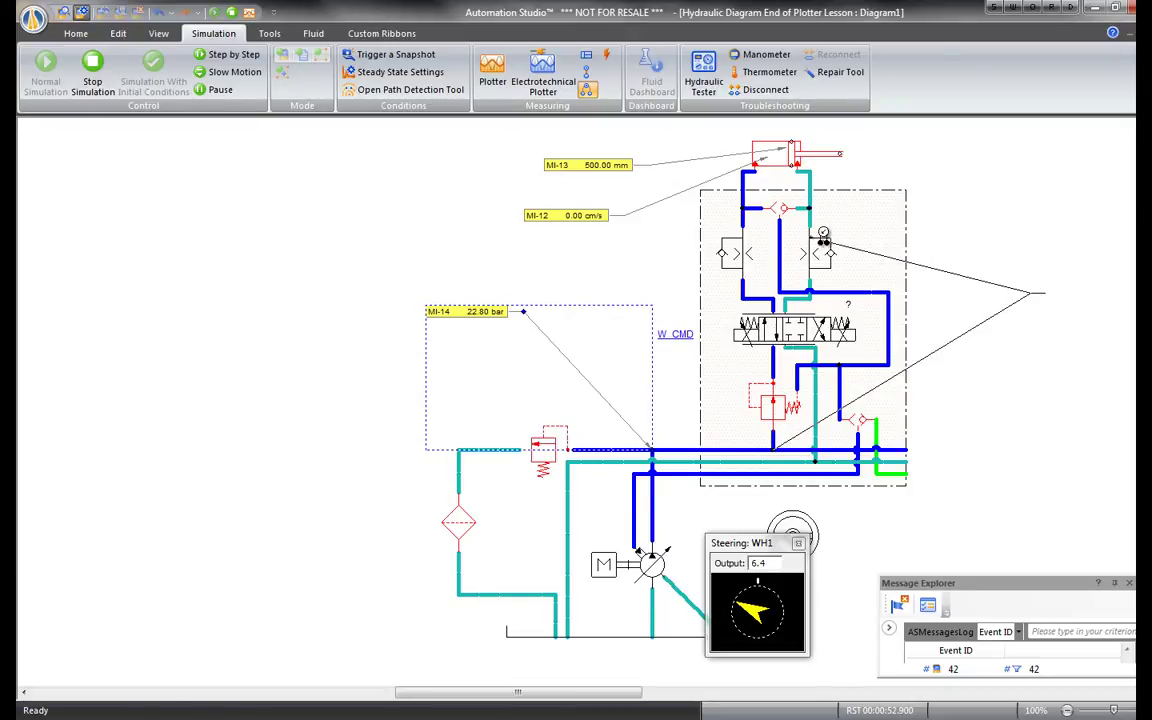
click(746, 213)
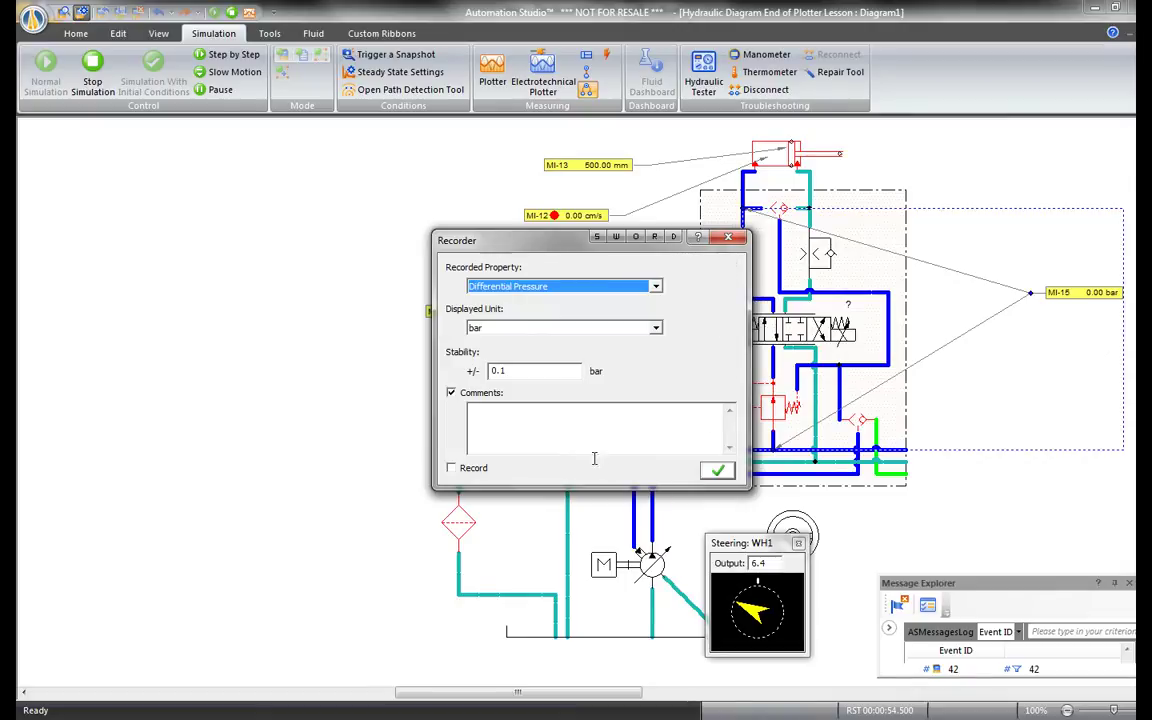
click(605, 328)
click(535, 367)
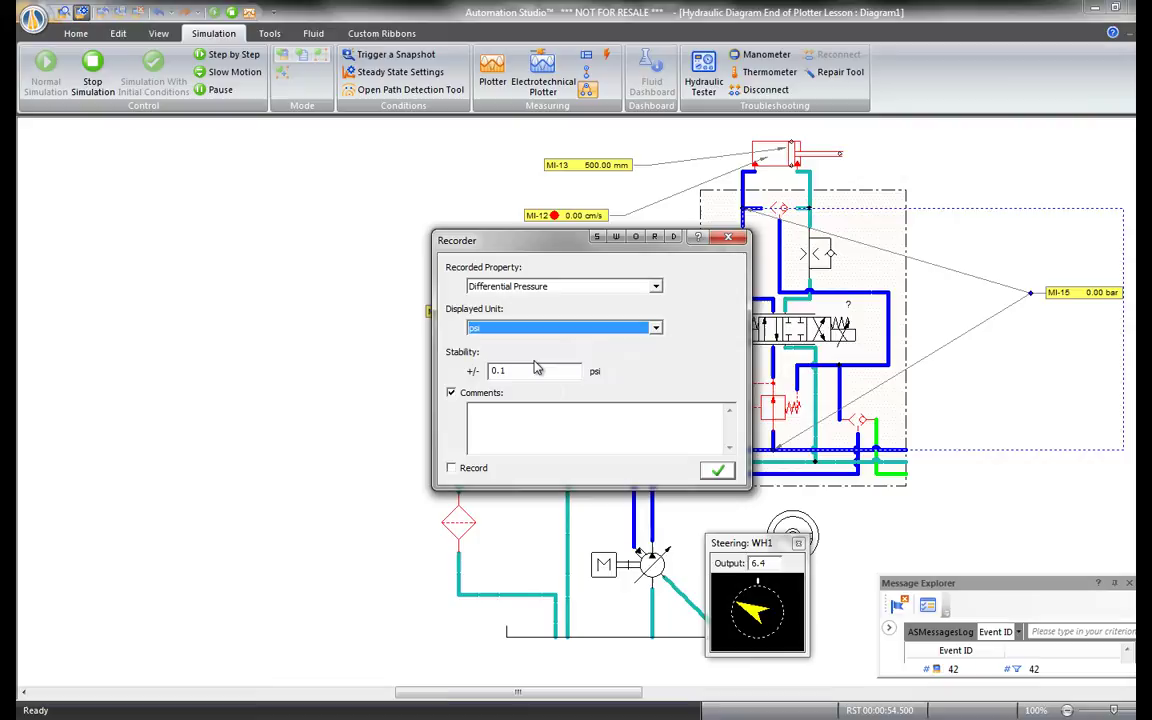
click(710, 477)
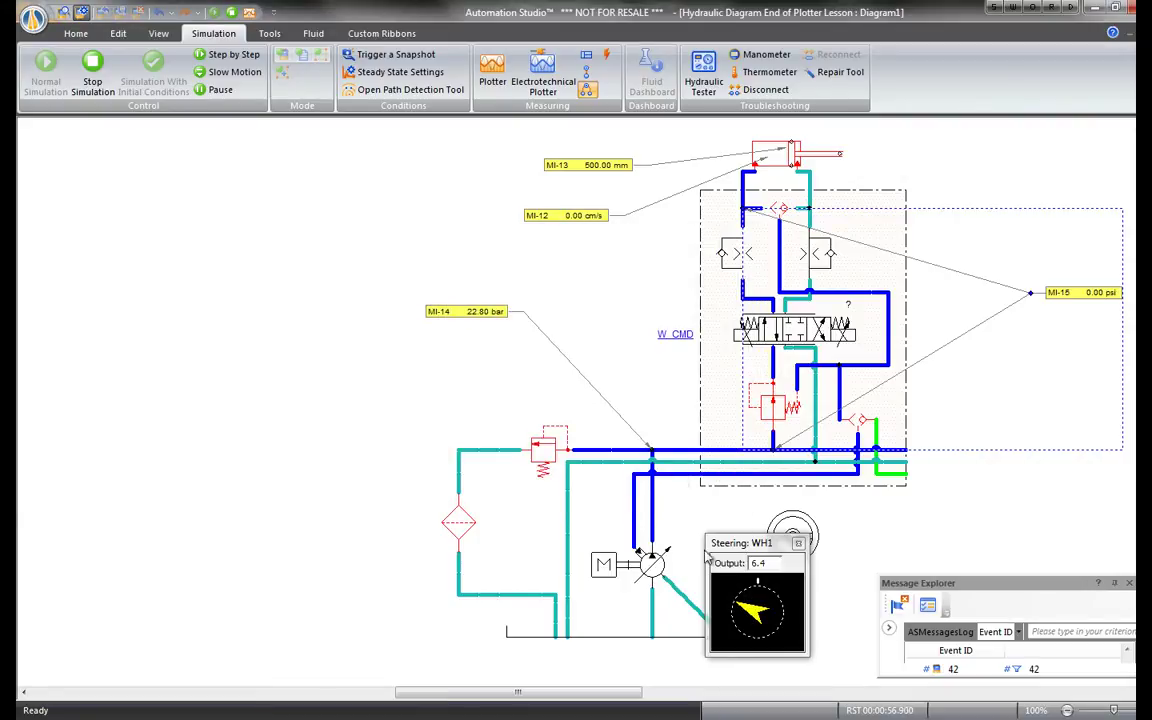
drag(752, 612, 771, 606)
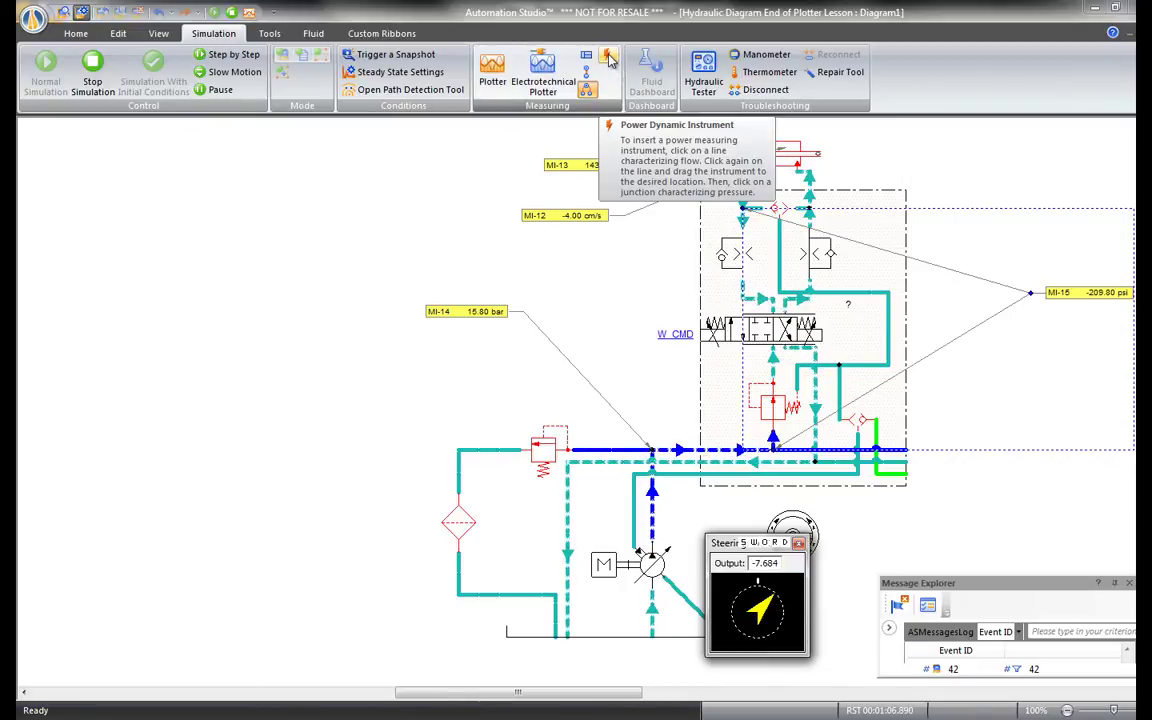
Add power instrument MI-16 at the pressure junction reading in W, then turn the steering wheel back.
click(608, 57)
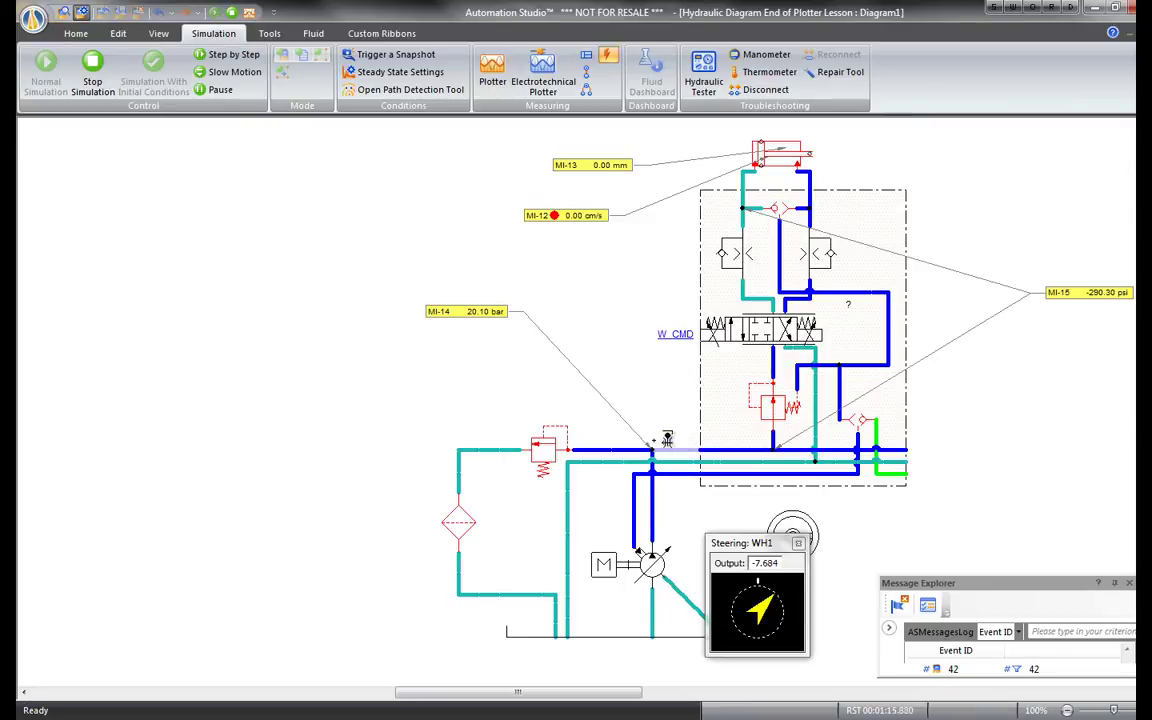
click(653, 441)
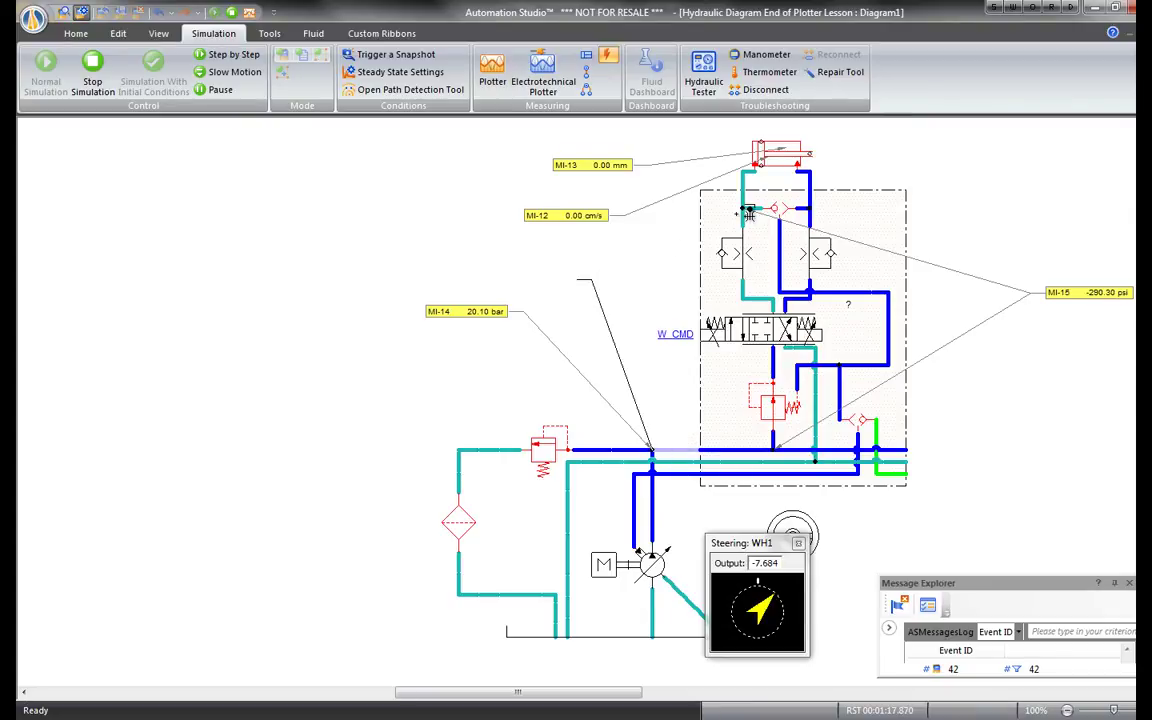
click(752, 208)
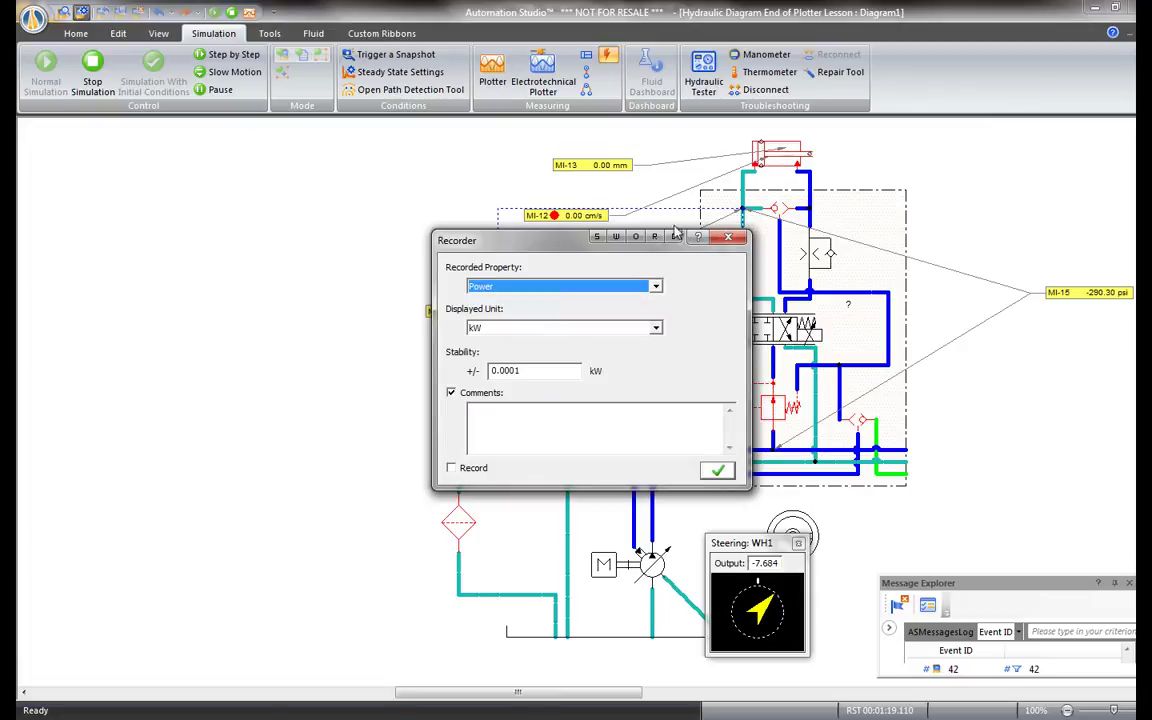
drag(548, 248, 195, 174)
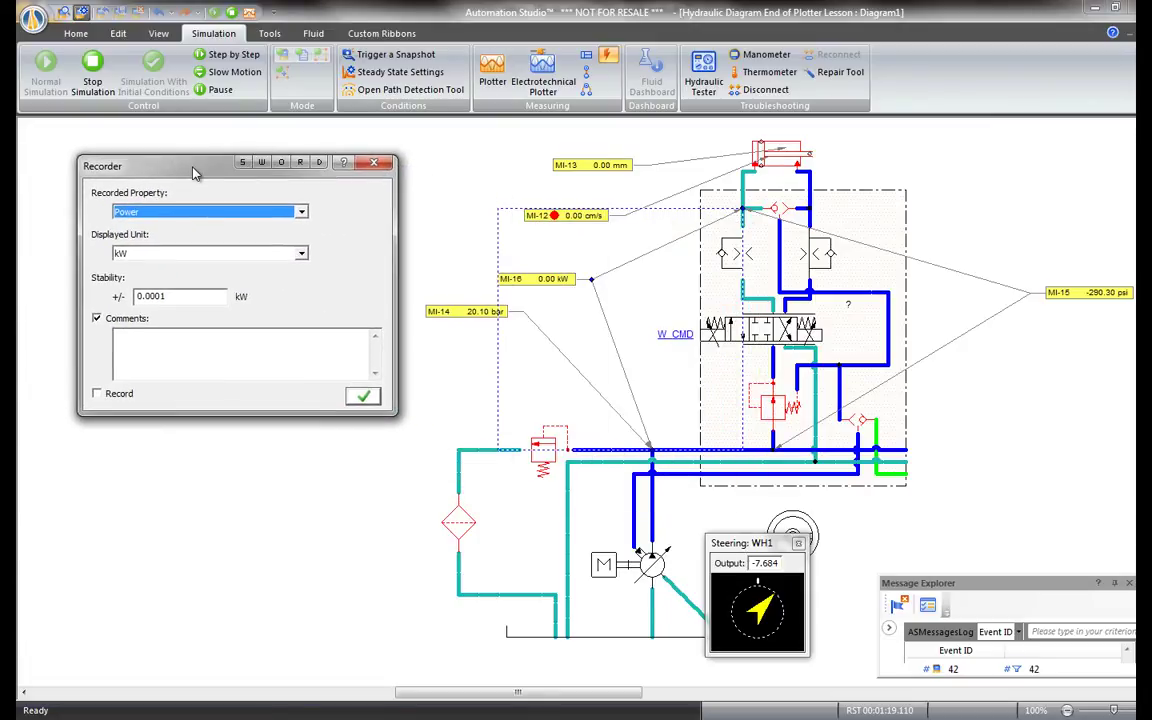
click(301, 213)
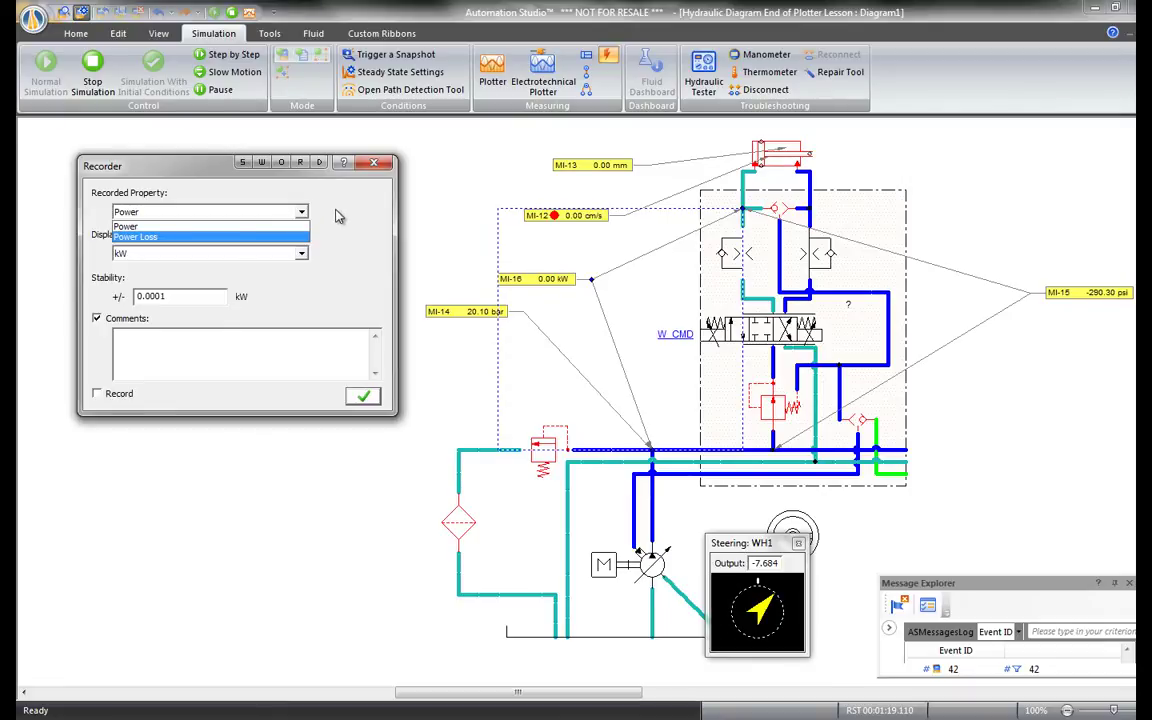
click(366, 401)
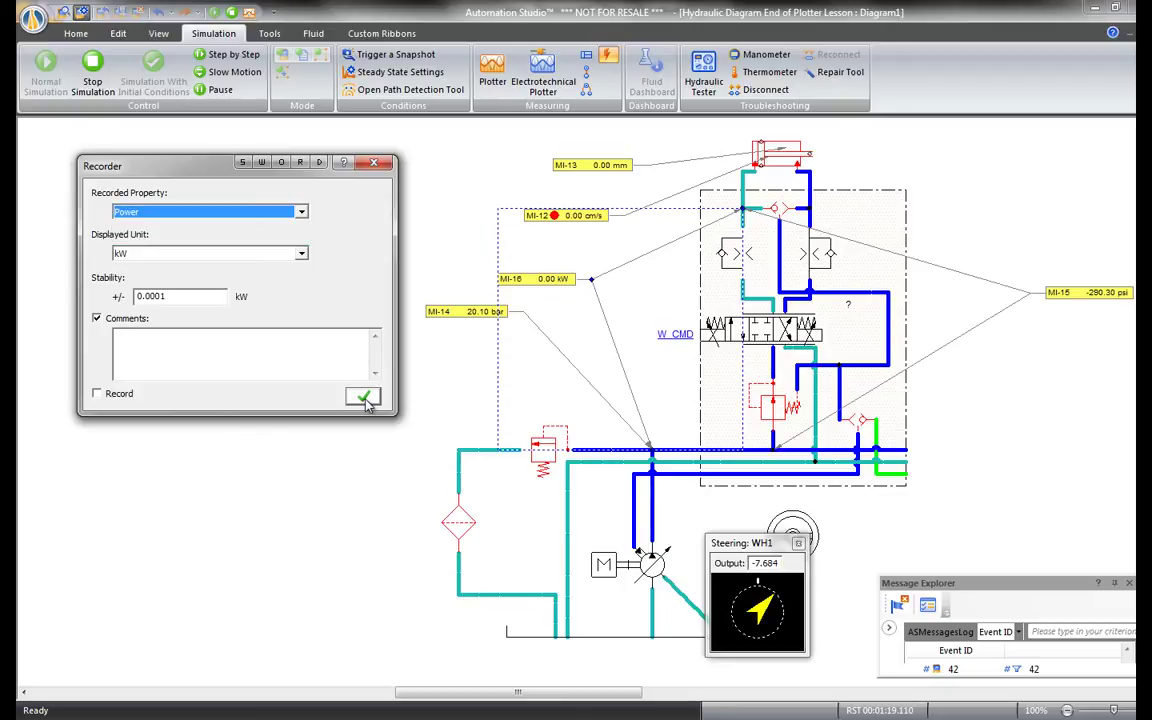
click(305, 258)
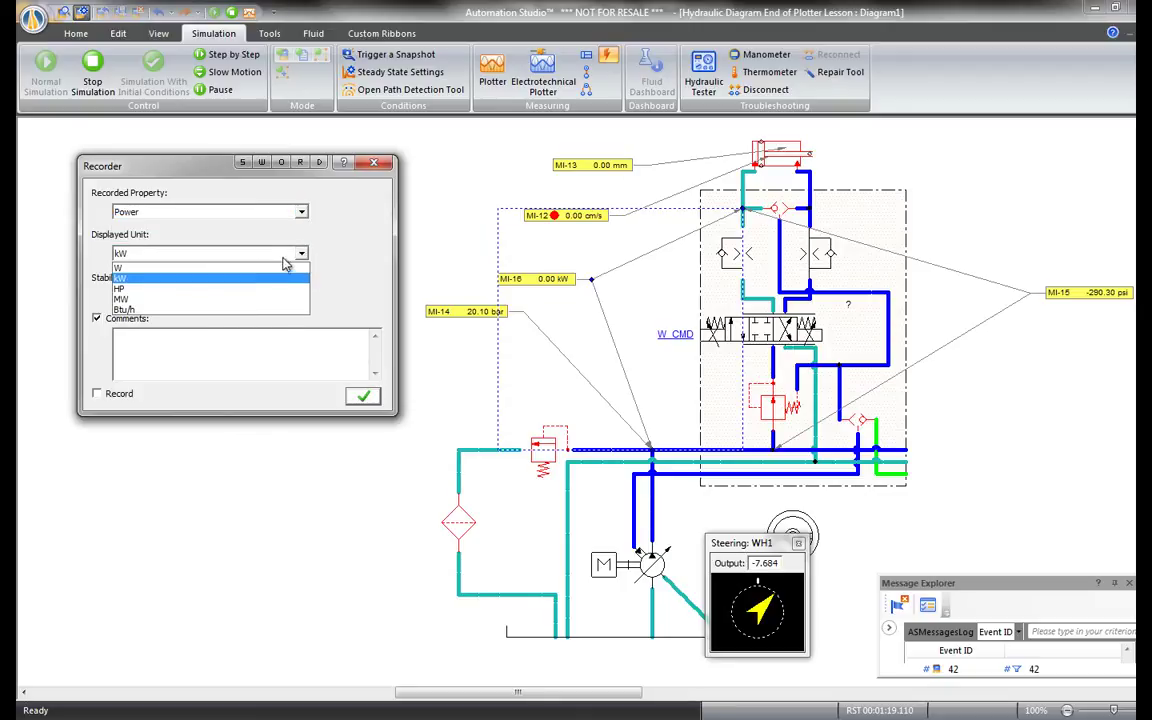
click(268, 274)
click(364, 396)
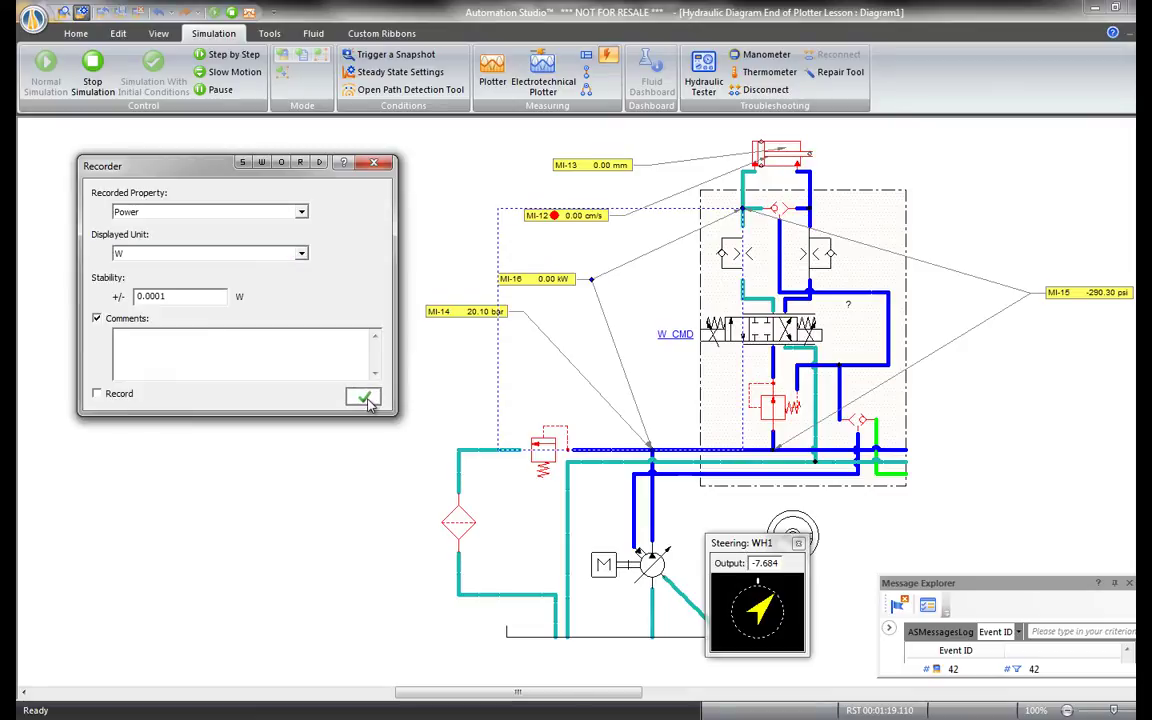
drag(771, 600, 743, 597)
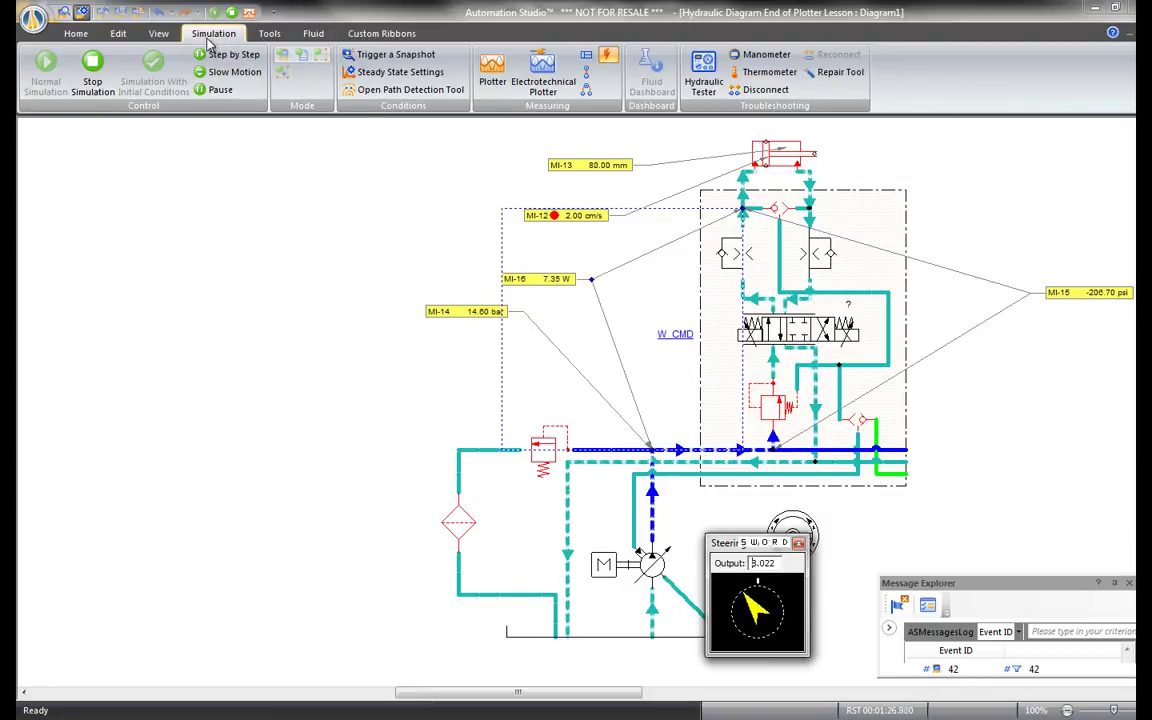
Switch the running simulation to Slow Motion.
click(218, 72)
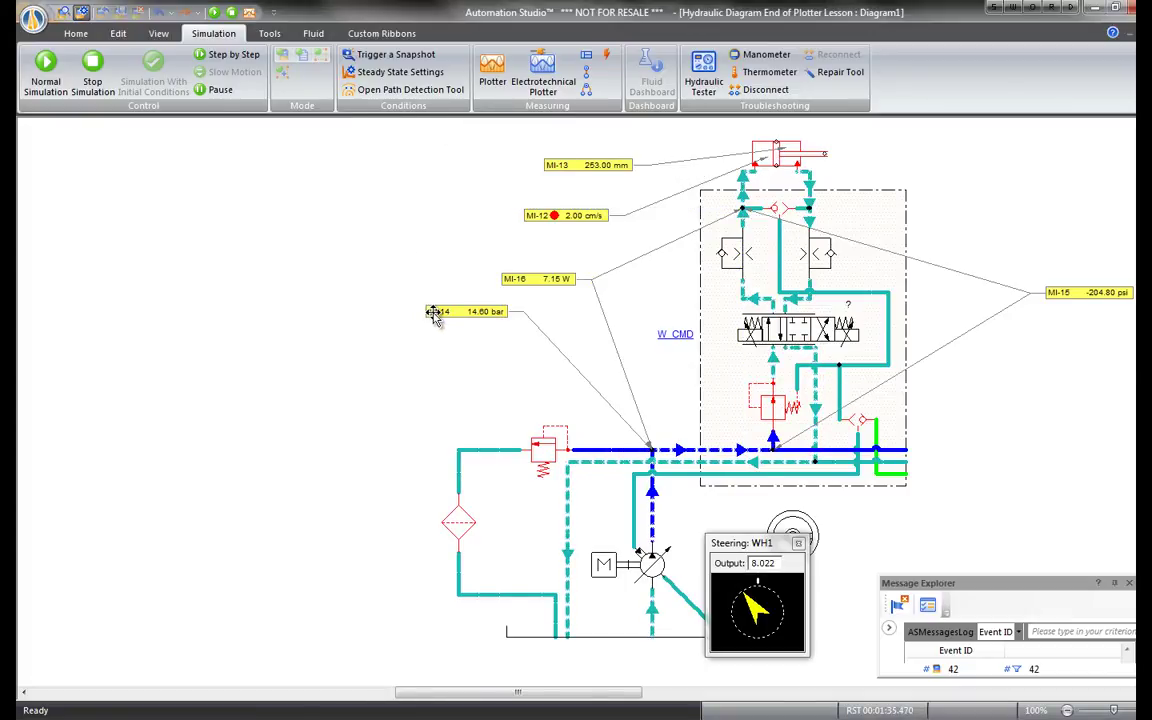
Stop the simulation, open the Plotter for the recorded Linear Speed, and drag MI-13 onto it.
click(93, 65)
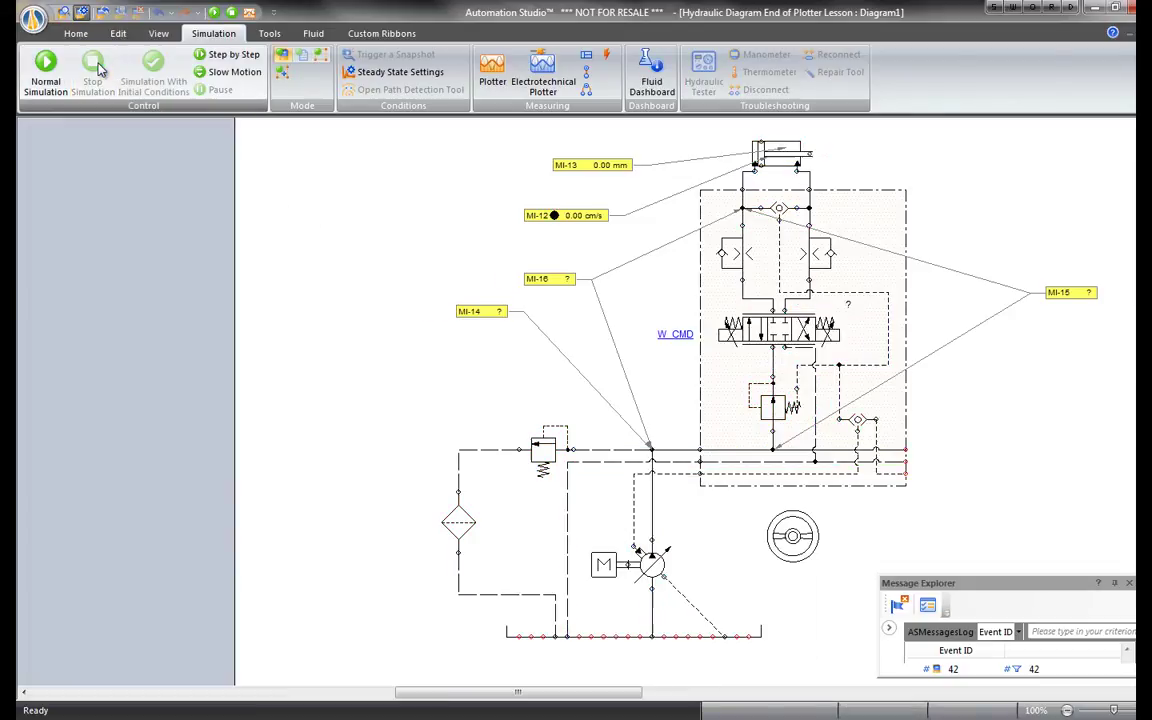
click(492, 72)
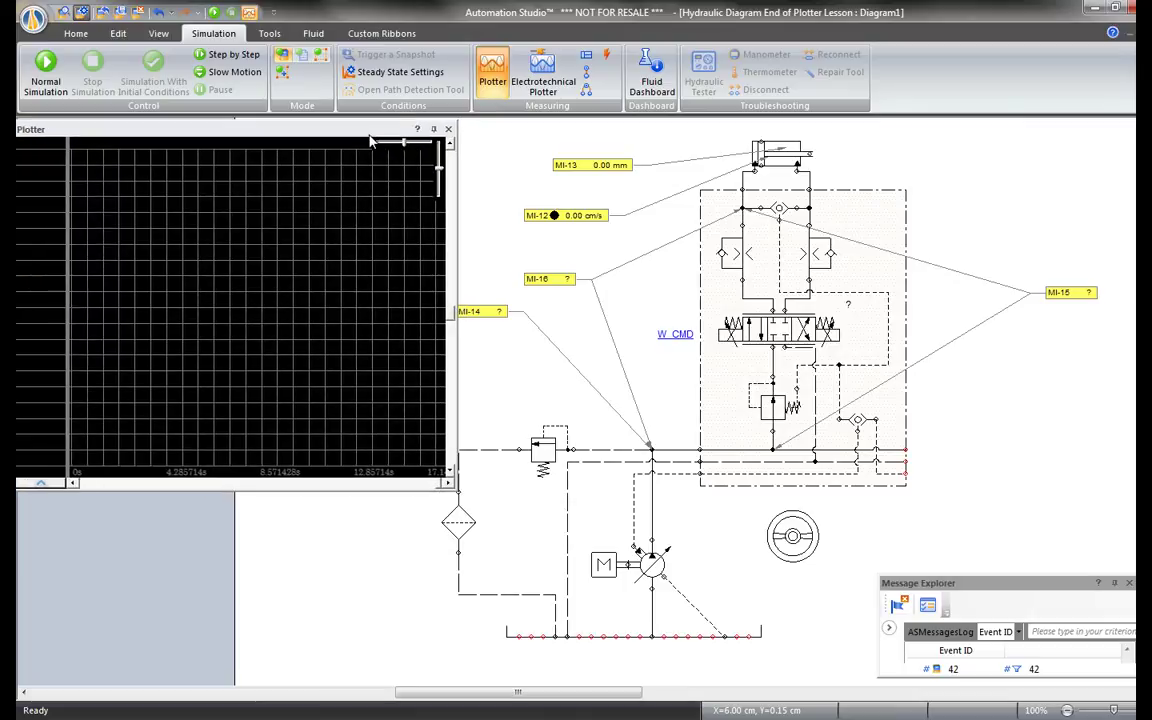
drag(352, 140, 374, 140)
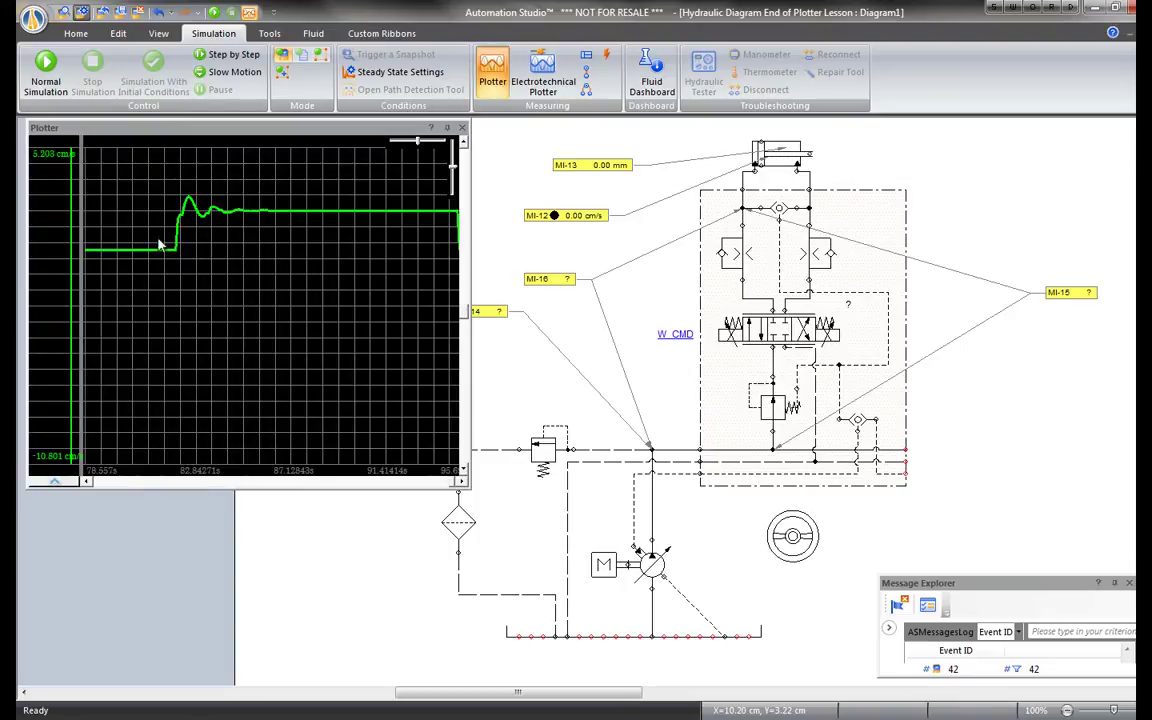
mouse_move(179, 240)
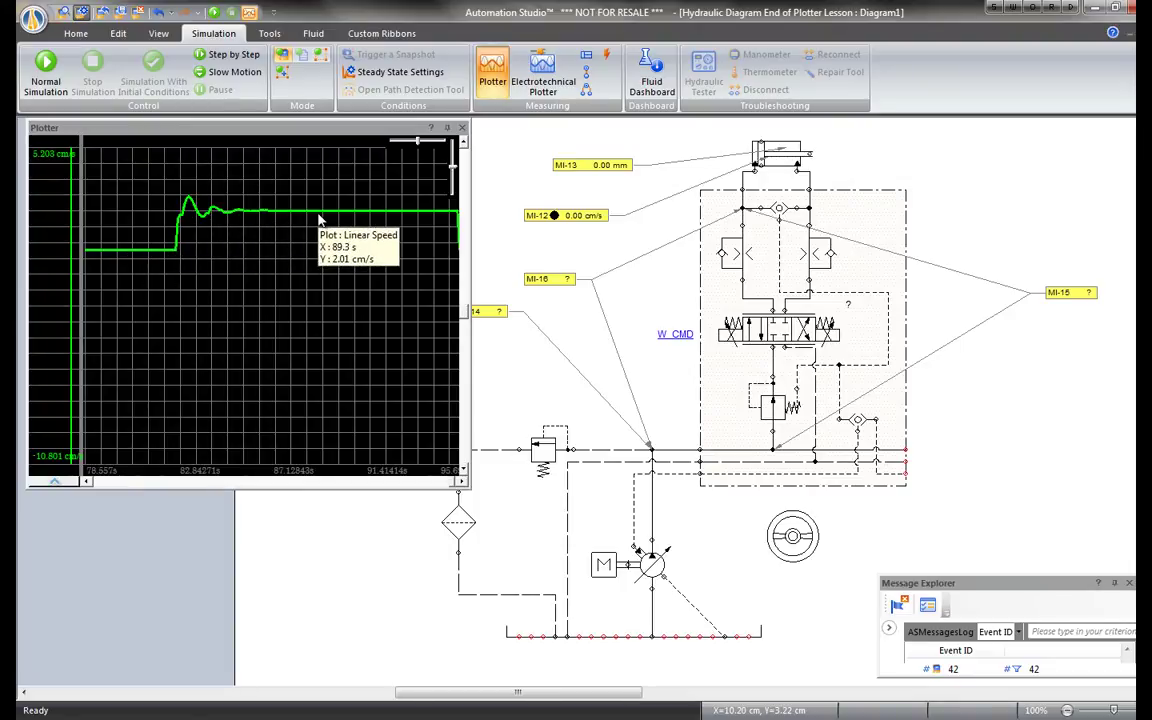
drag(562, 164, 447, 220)
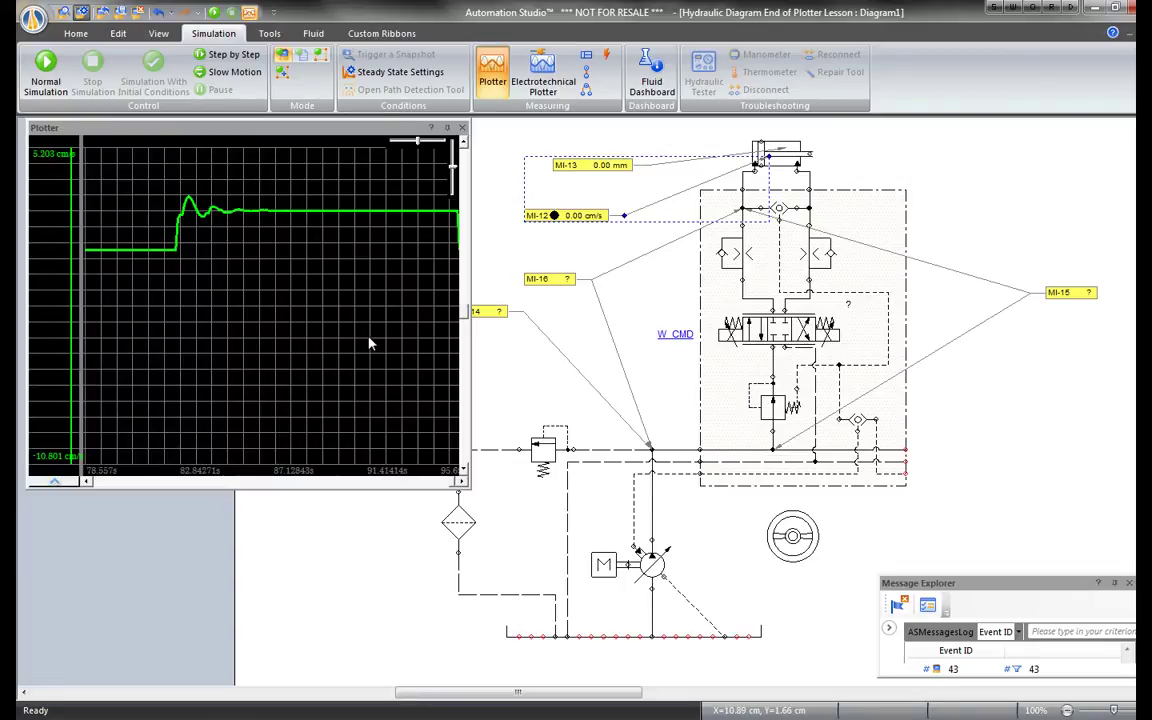
Restart the simulation, turn on recording for MI-13's position, and turn the steering wheel.
click(217, 13)
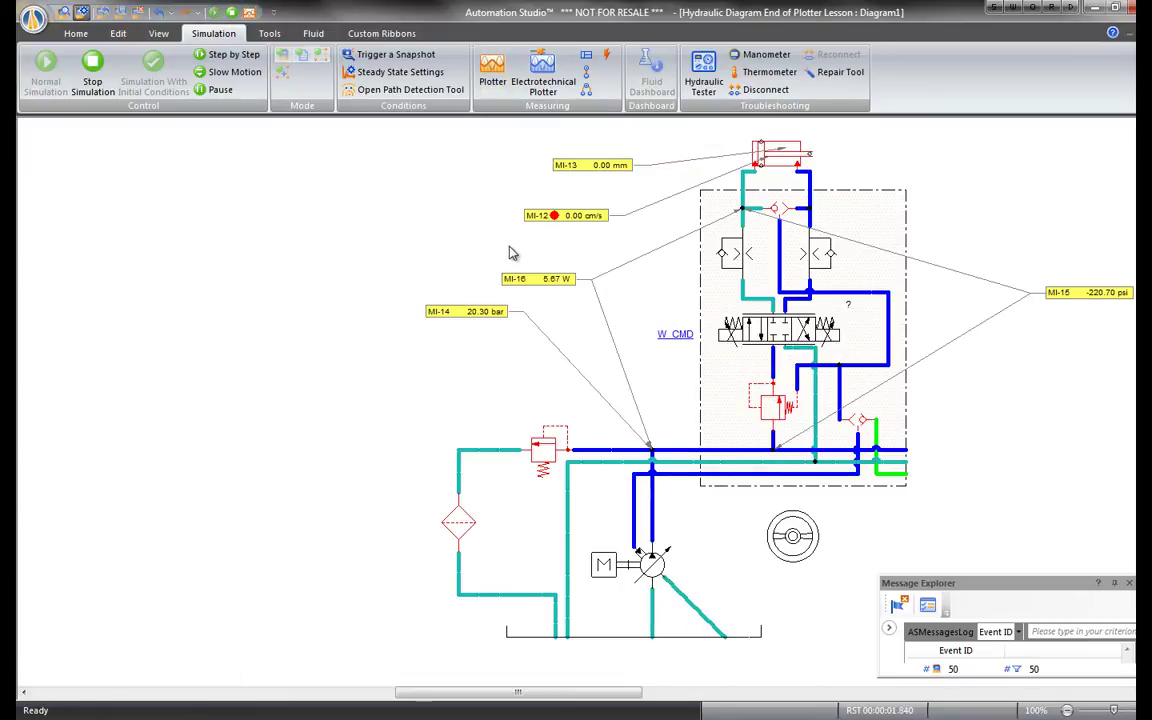
double_click(627, 166)
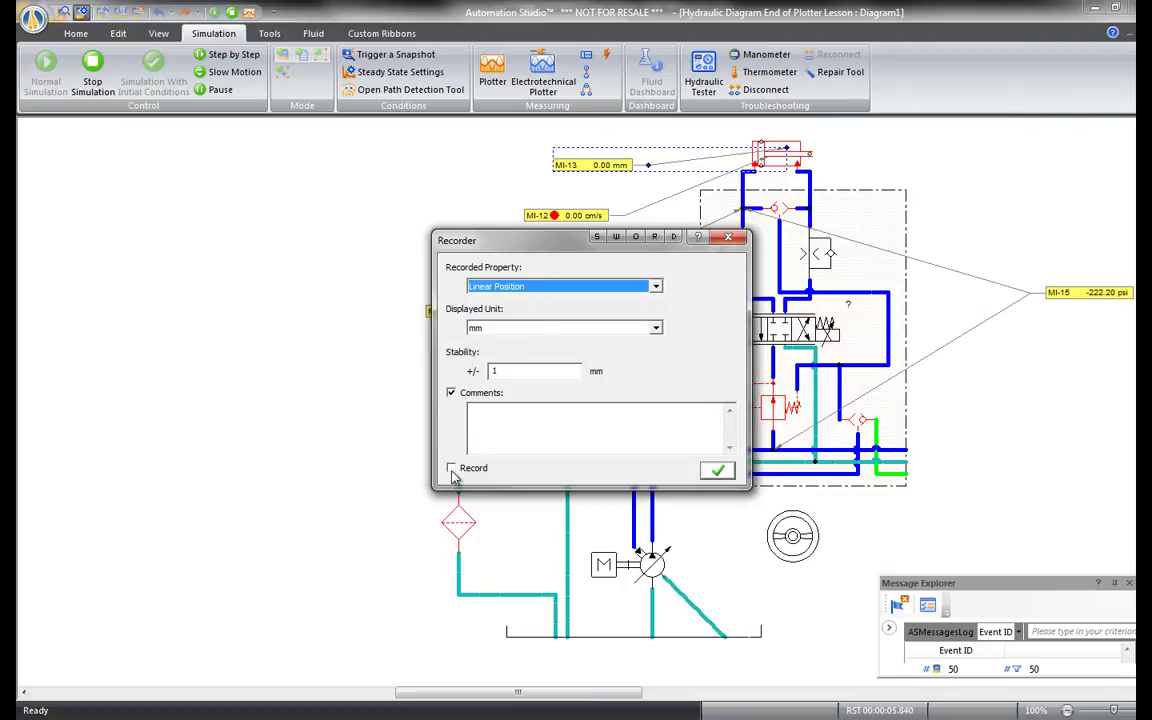
click(451, 468)
click(716, 472)
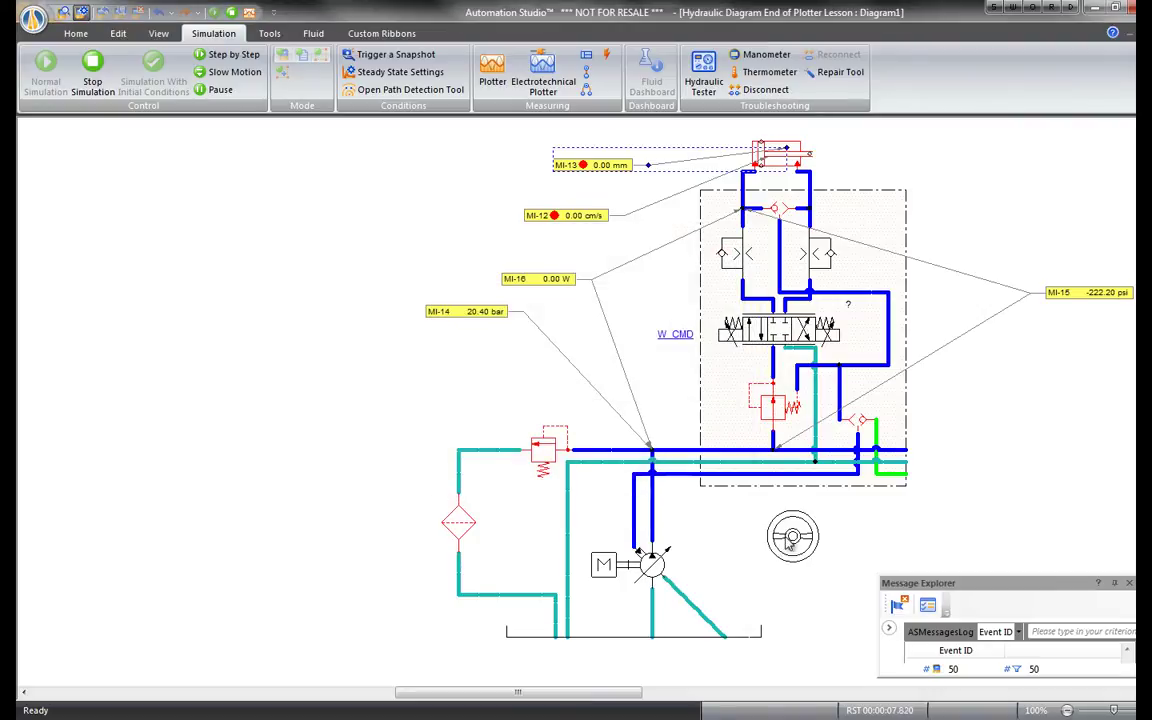
click(793, 536)
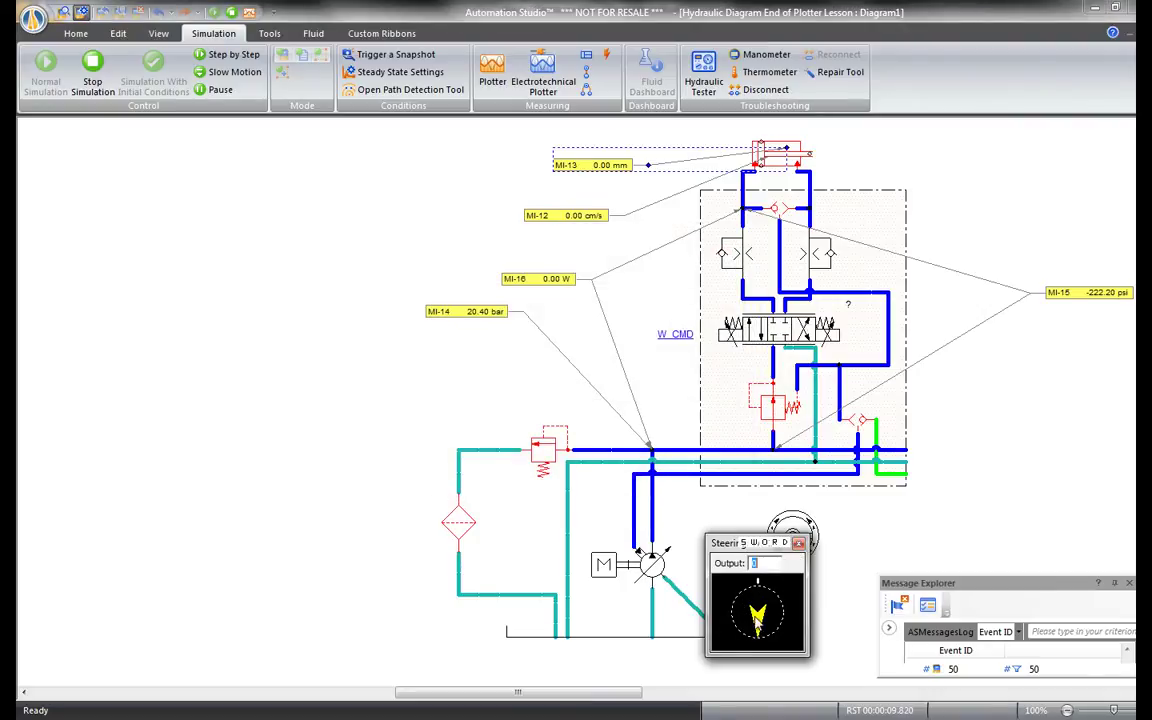
drag(757, 620, 762, 618)
Turn on recording for MI-15's differential pressure in psi.
click(1066, 297)
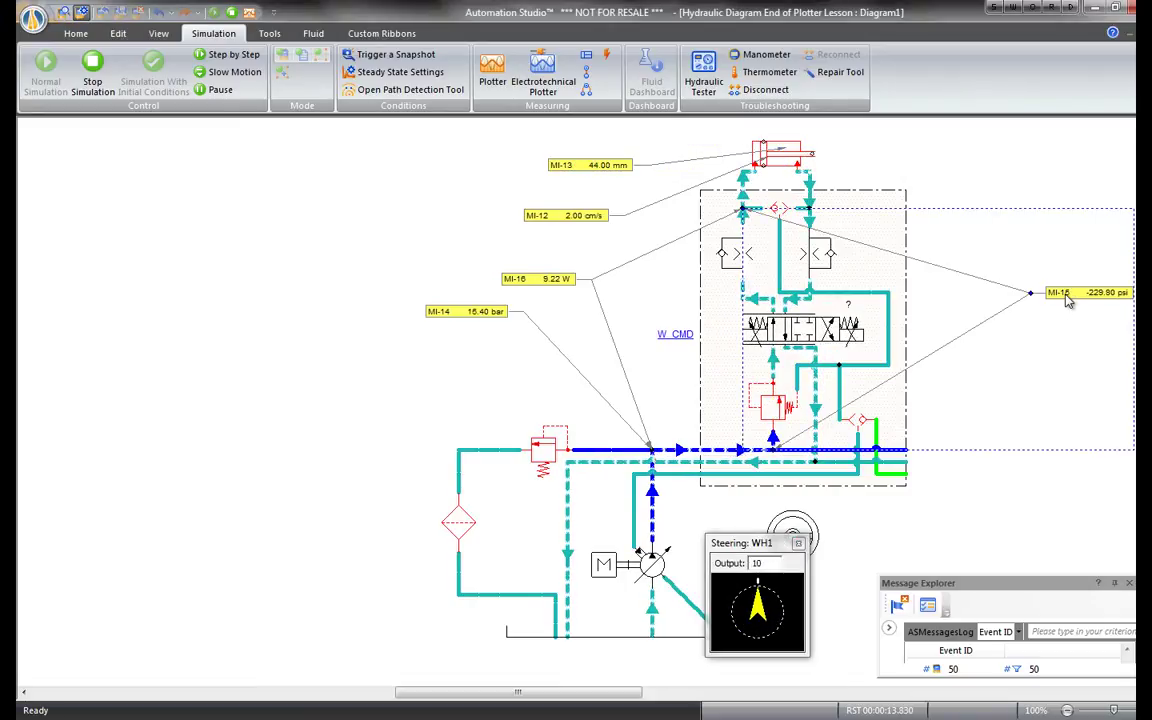
double_click(1066, 297)
click(450, 467)
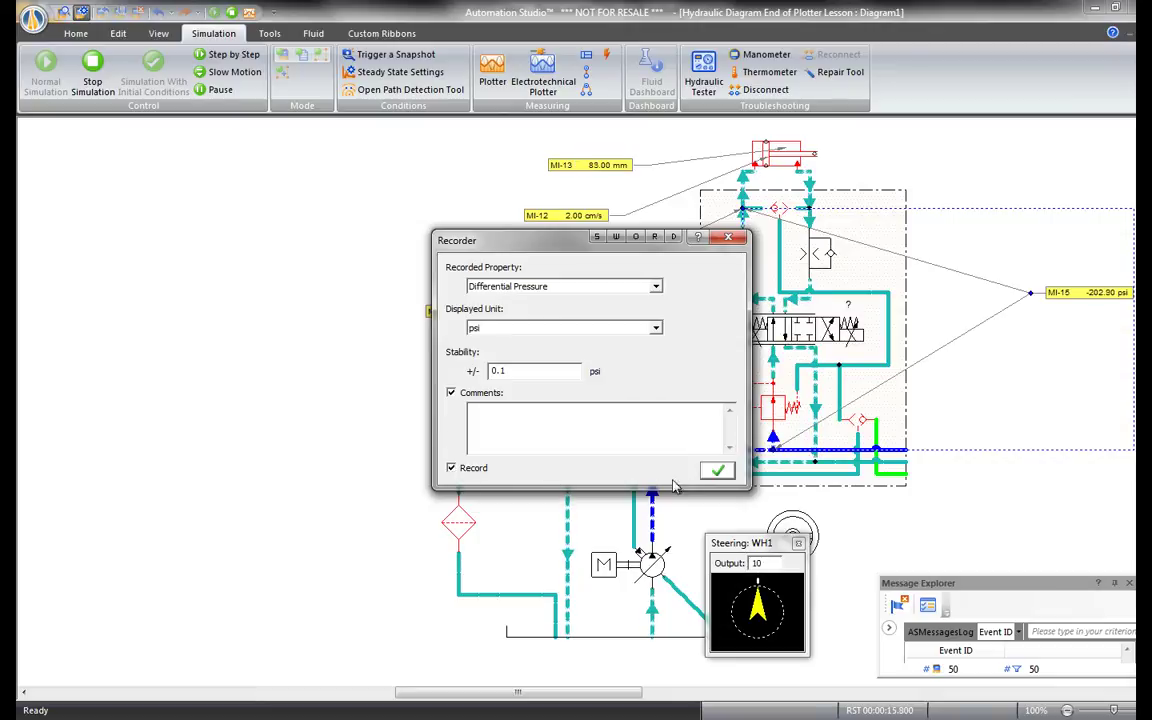
click(717, 470)
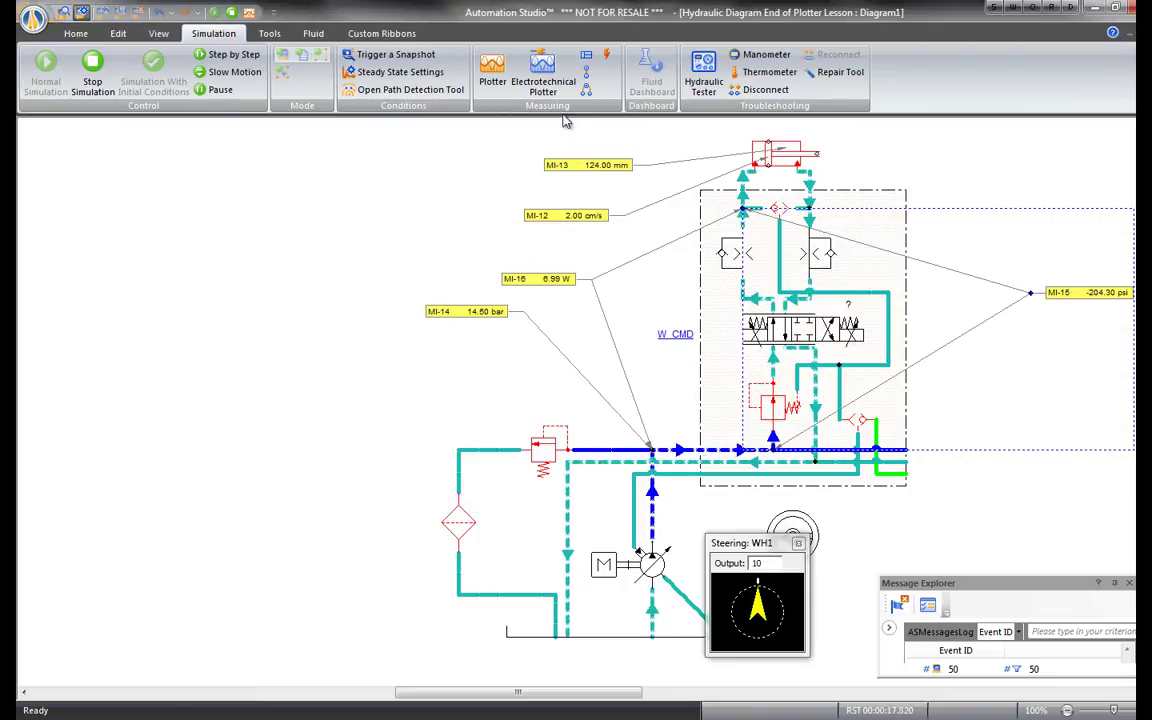
Stop the simulation, add MI-15's pressure trace to the Plotter, and Ctrl-select MI-12.
click(232, 13)
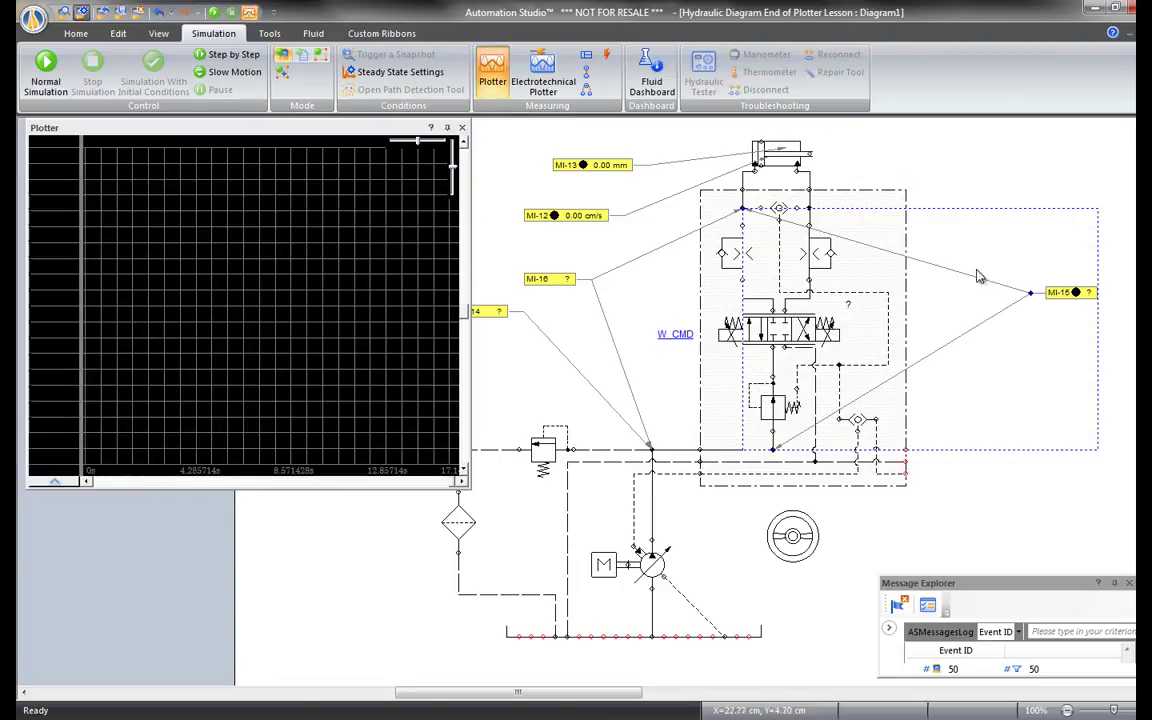
drag(1062, 300, 298, 324)
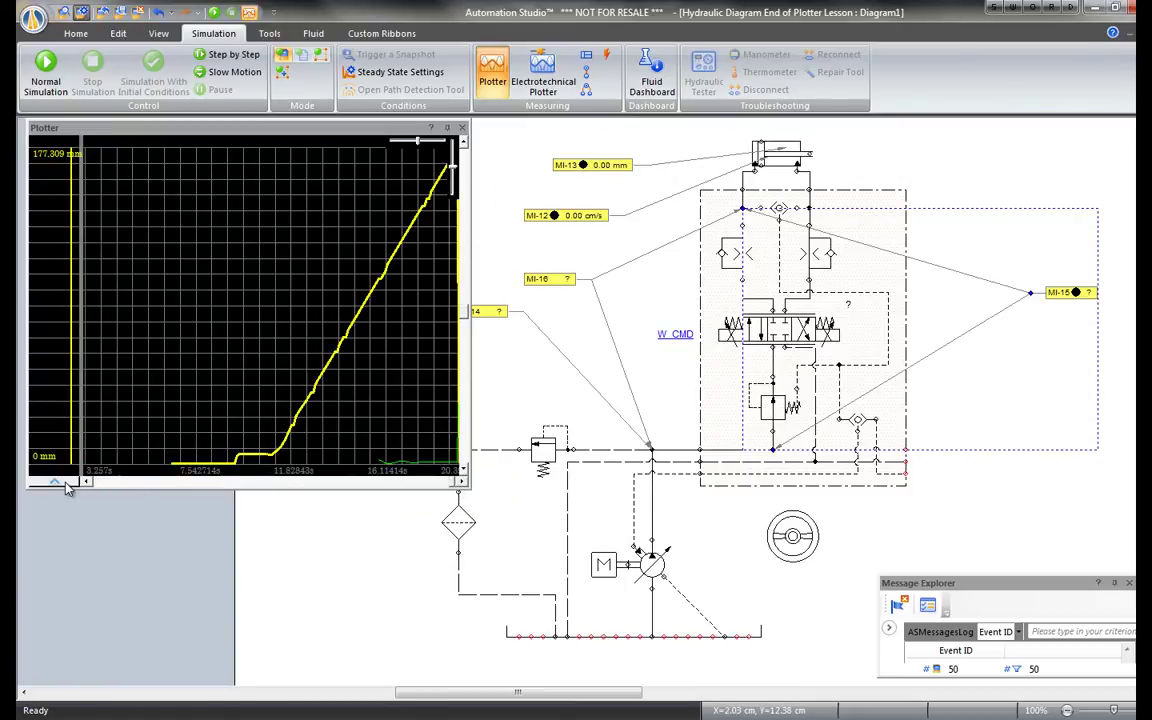
mouse_move(221, 481)
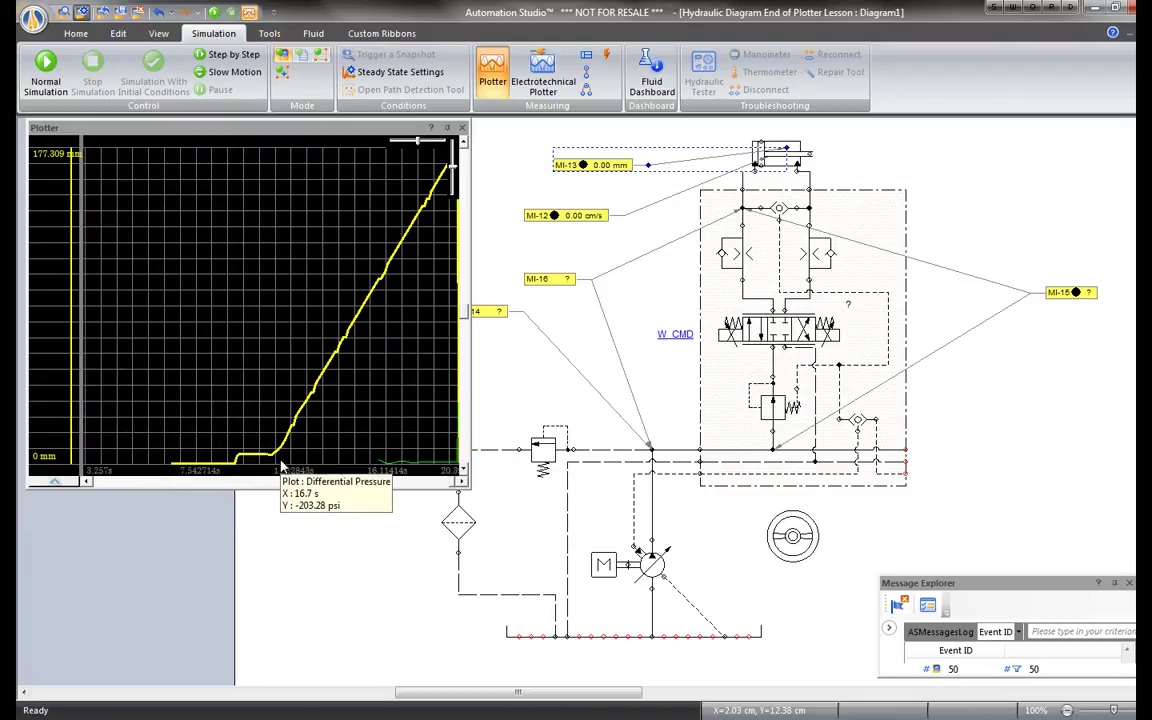
click(55, 484)
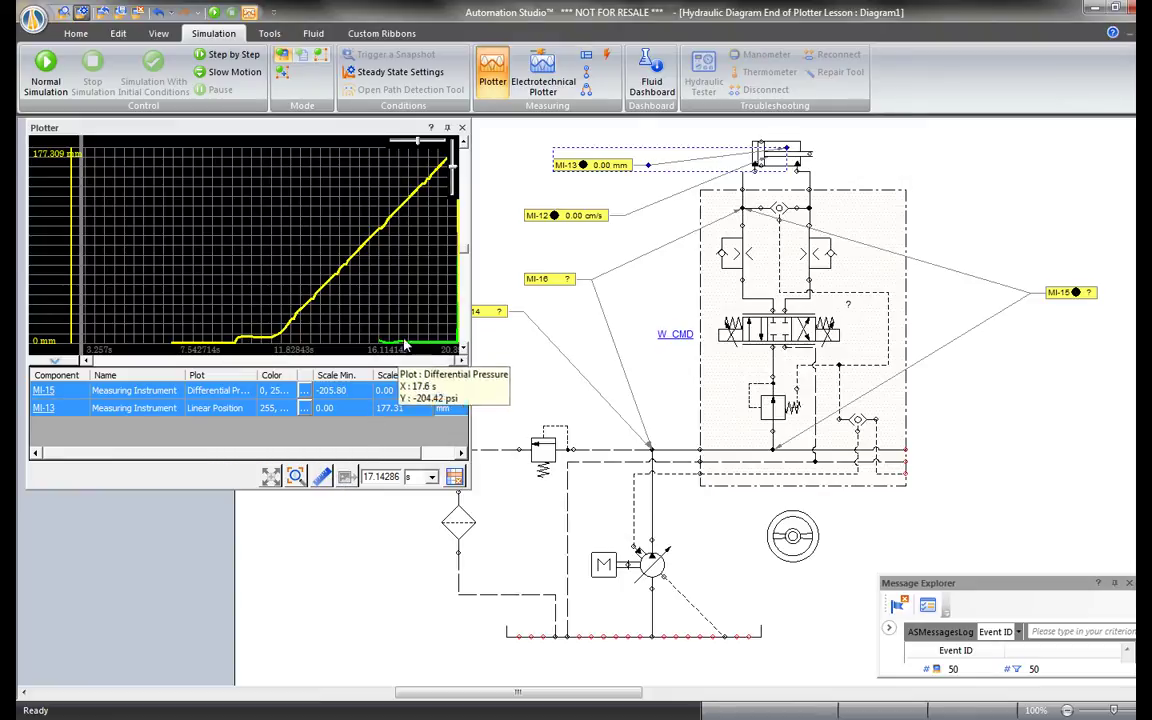
click(55, 363)
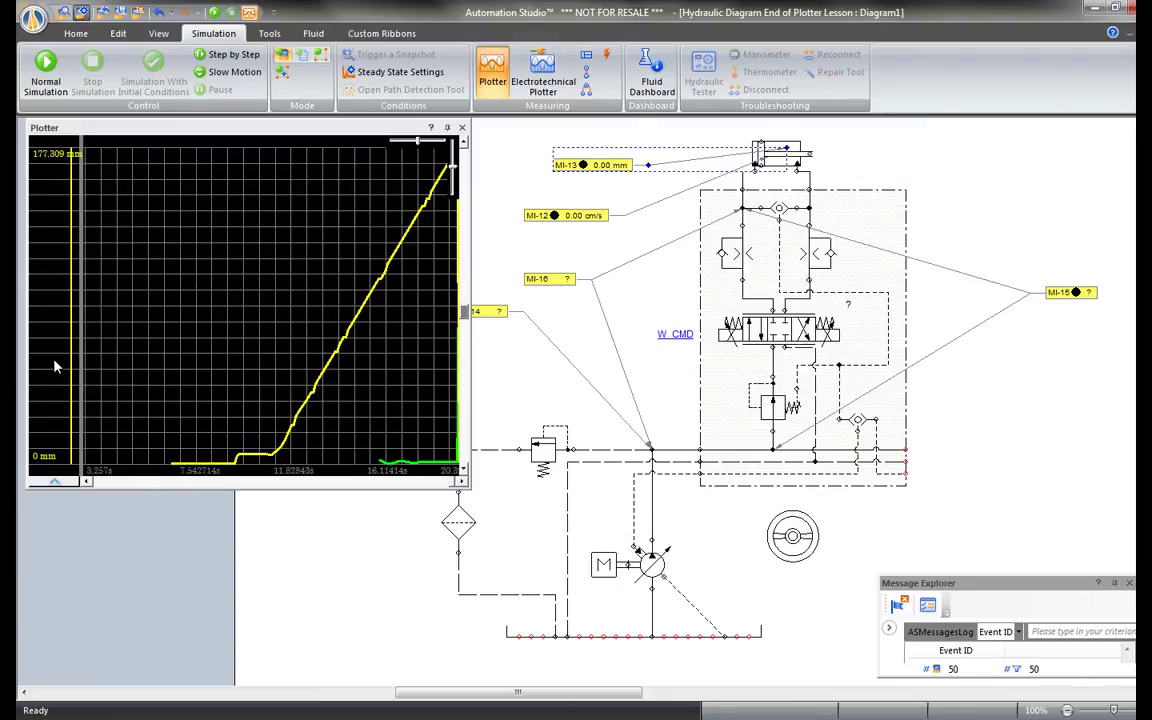
ctrl+click(528, 214)
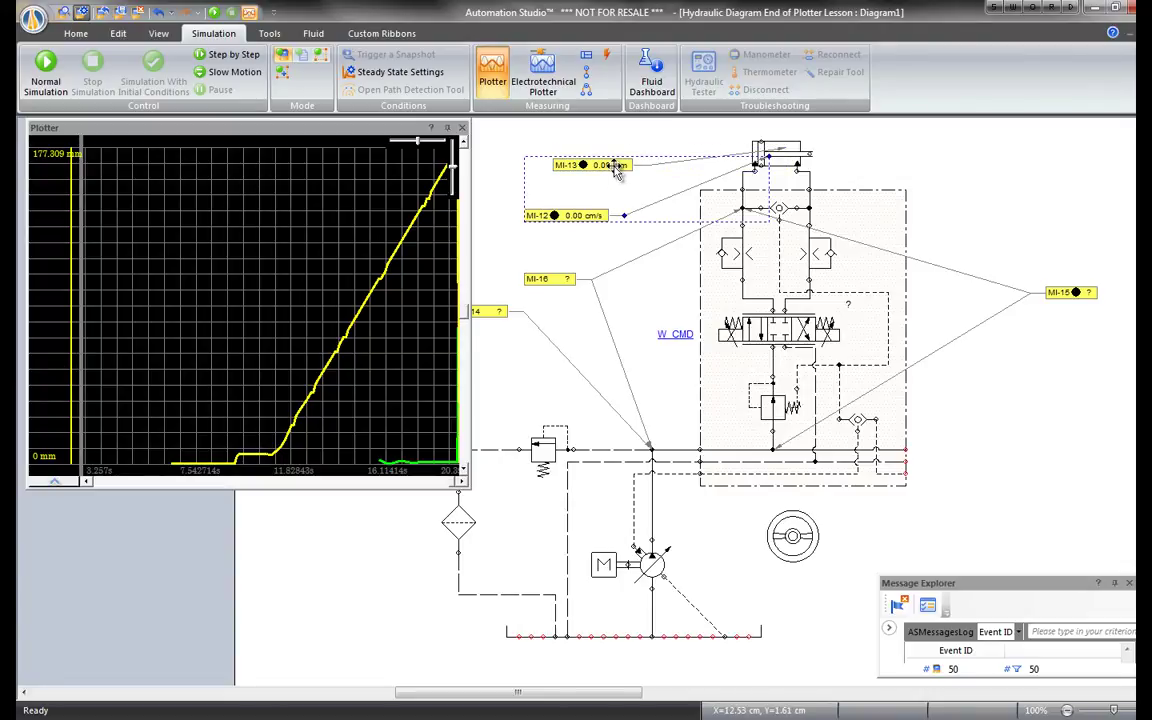
Save the recorded simulation values from the MI-15 instrument as a new 'Plots' document.
ctrl+click(1058, 295)
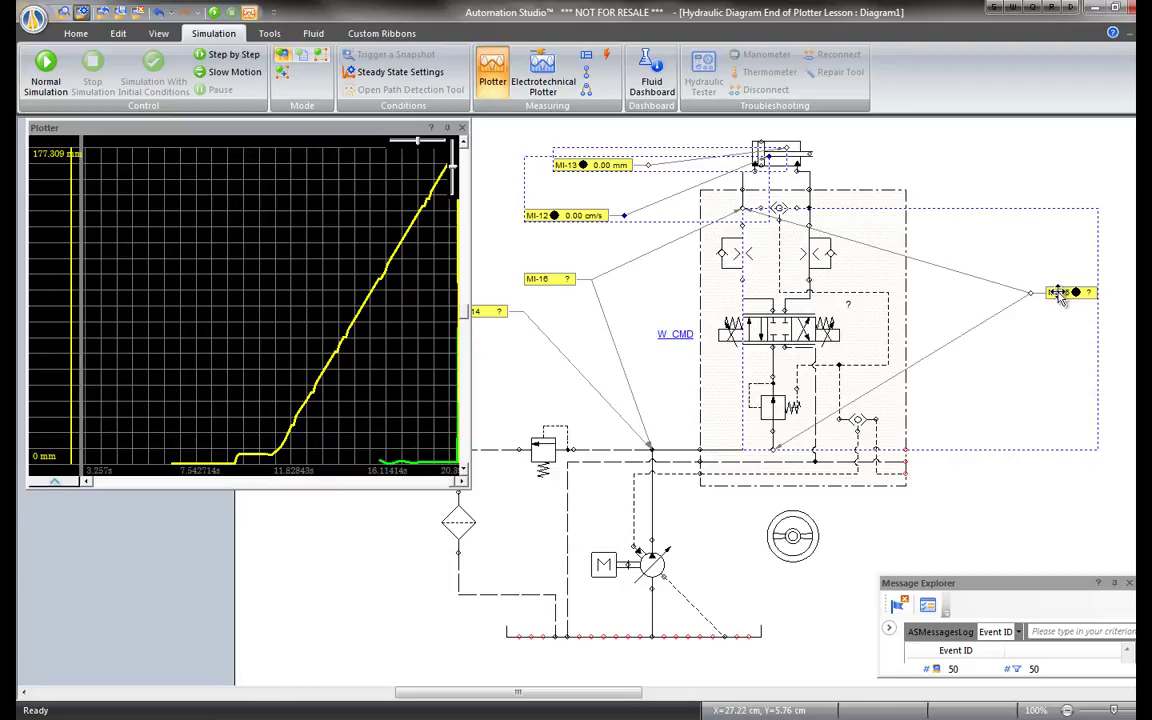
right_click(1060, 298)
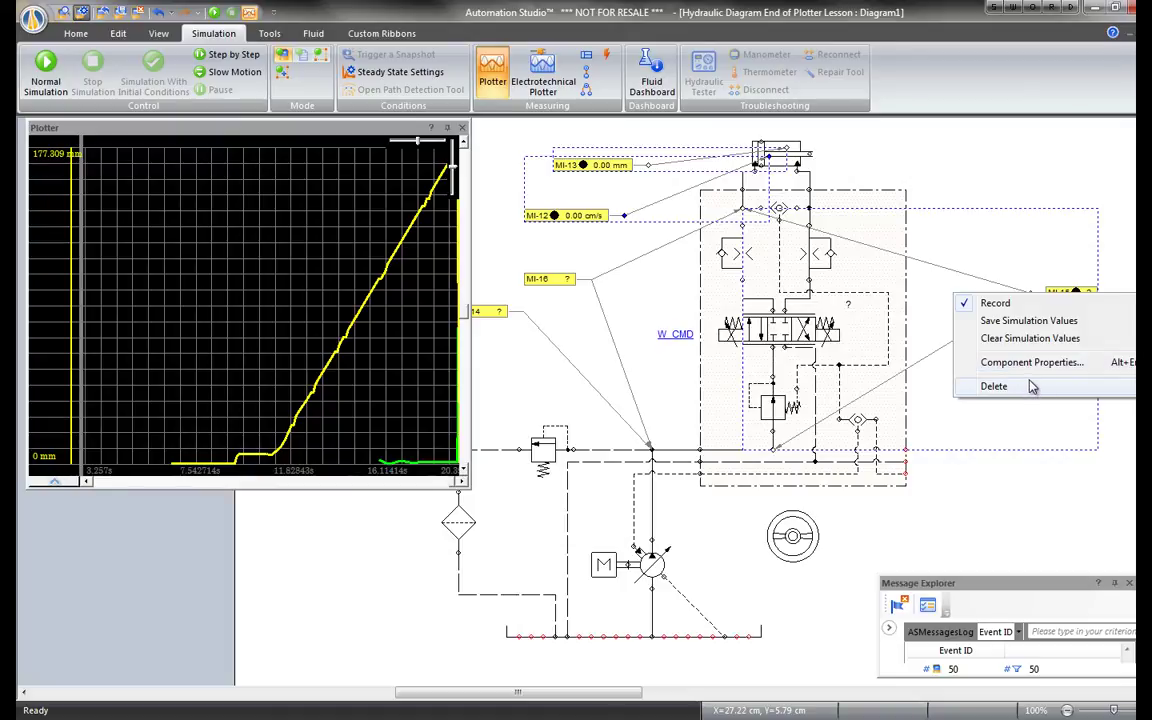
click(1034, 328)
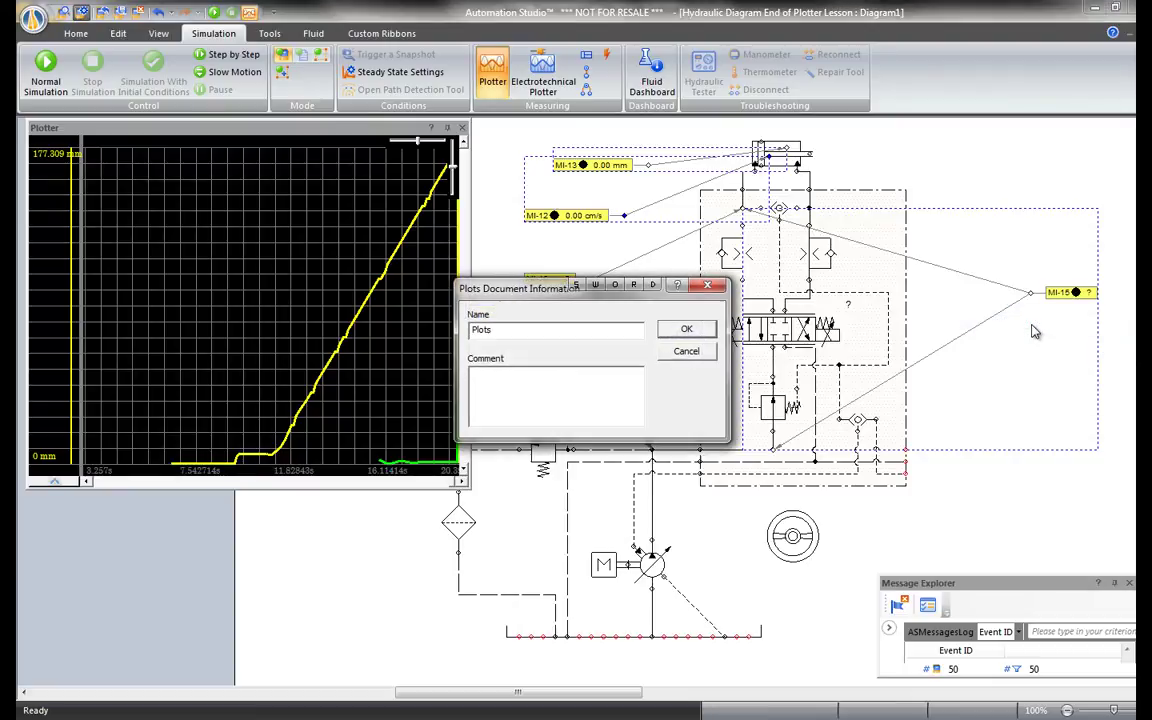
drag(517, 289, 543, 291)
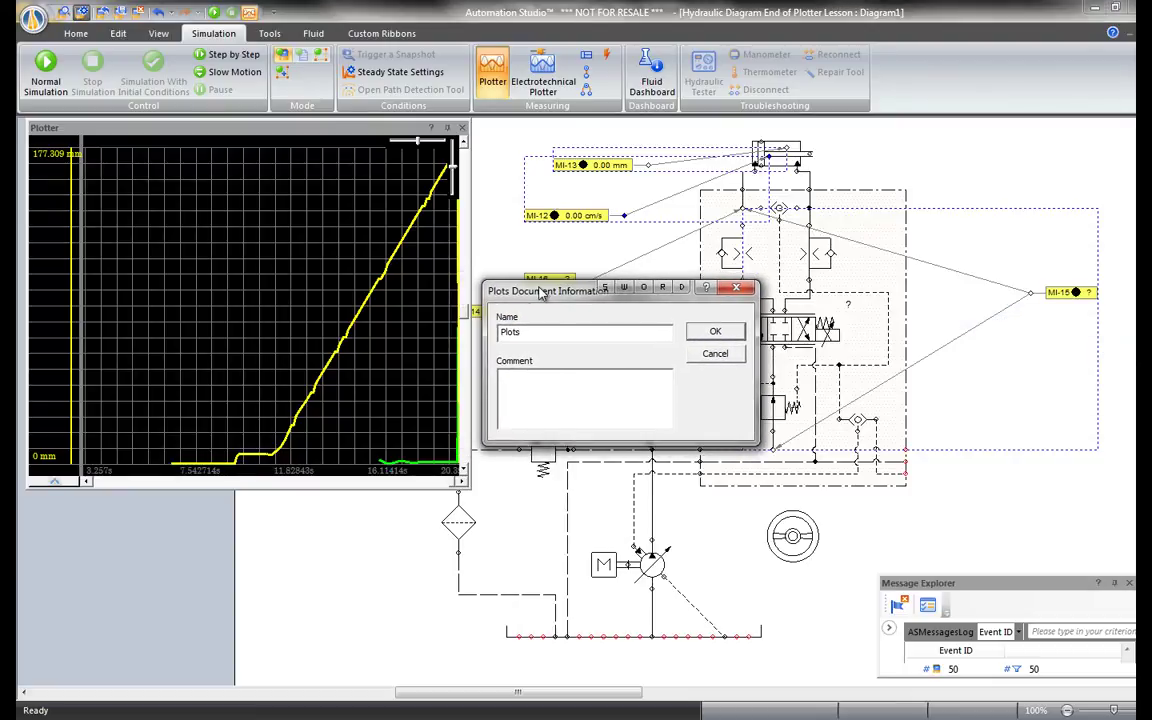
click(707, 337)
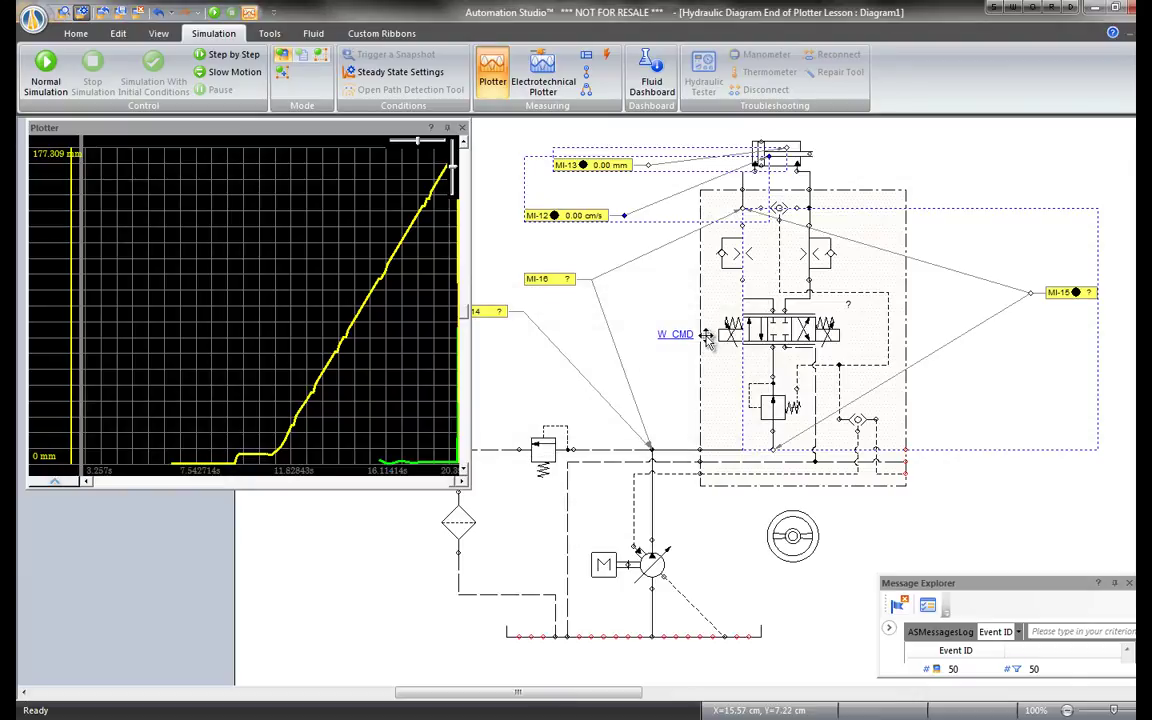
Open Project Explorer from the Tools tab and move it off the graph, with Plots selected.
click(270, 34)
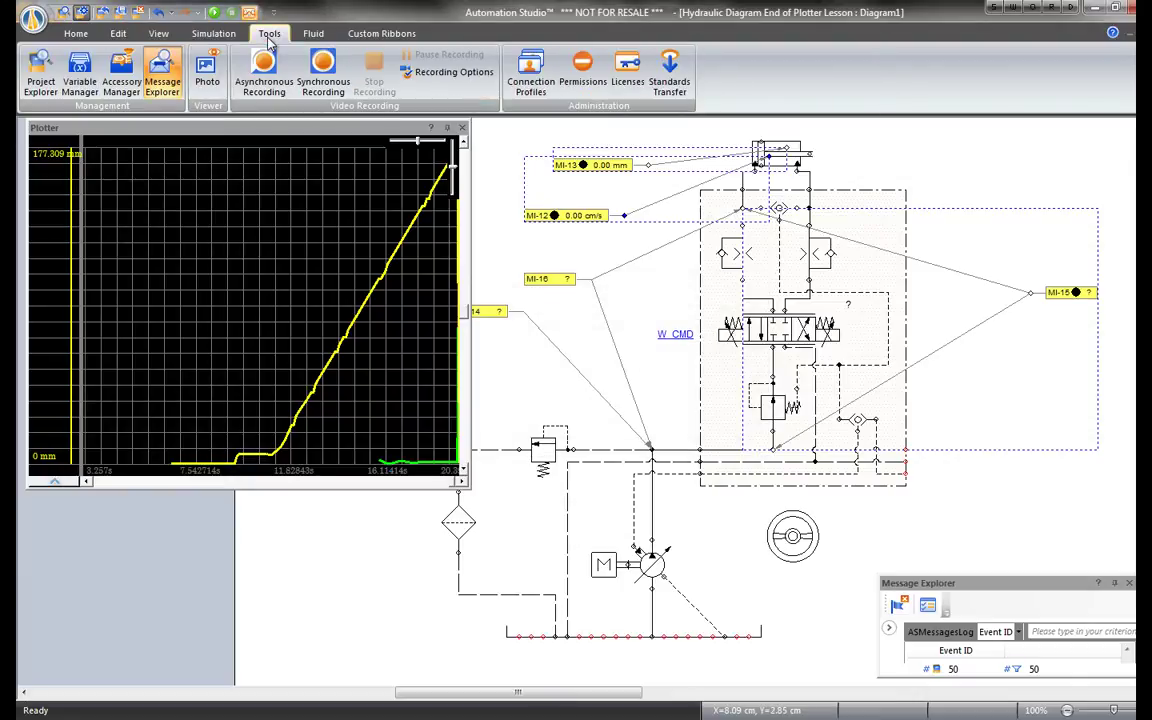
click(42, 68)
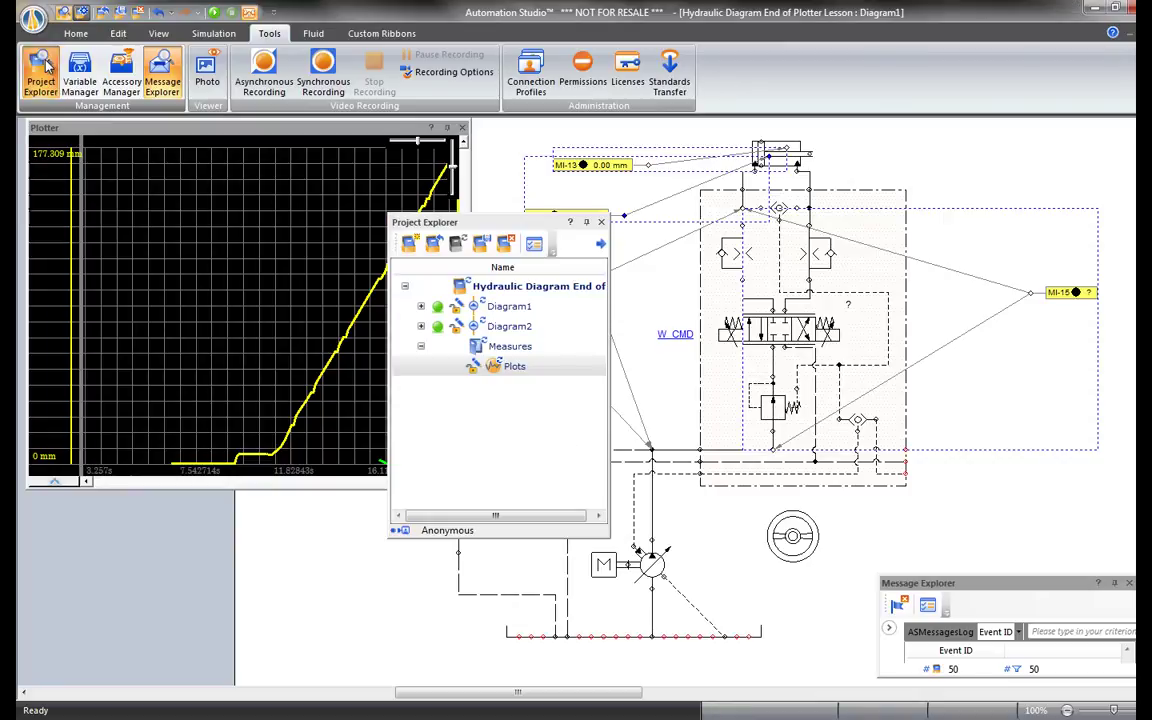
click(502, 366)
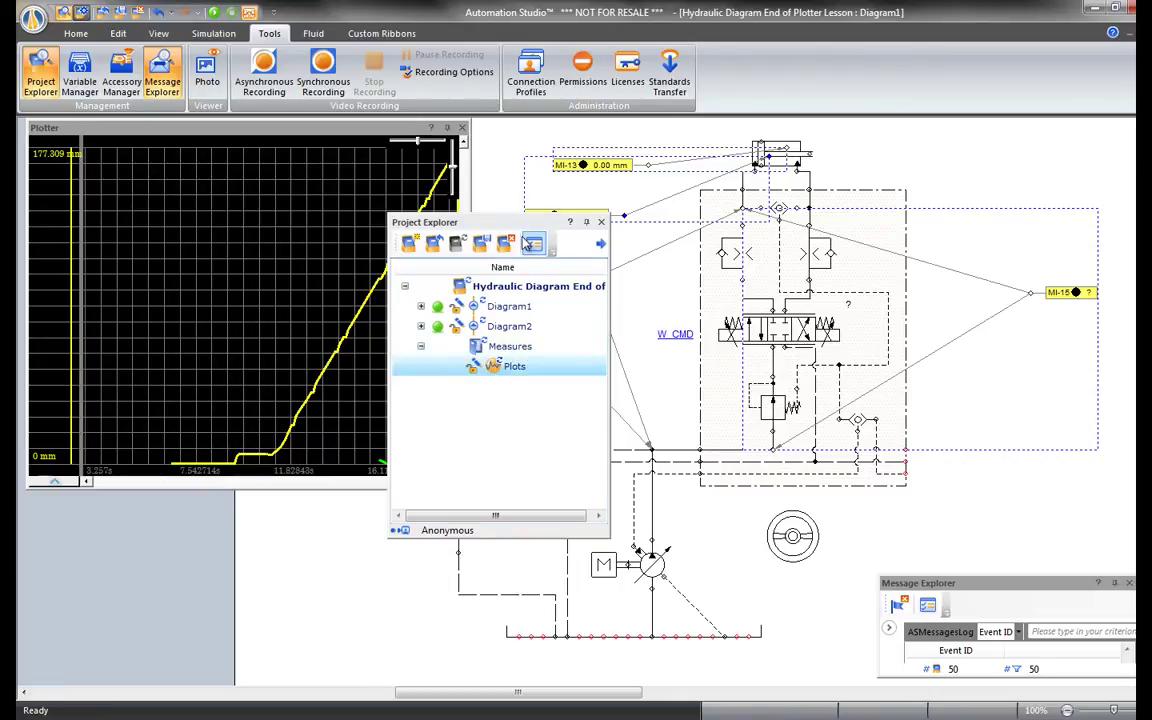
drag(480, 222, 756, 232)
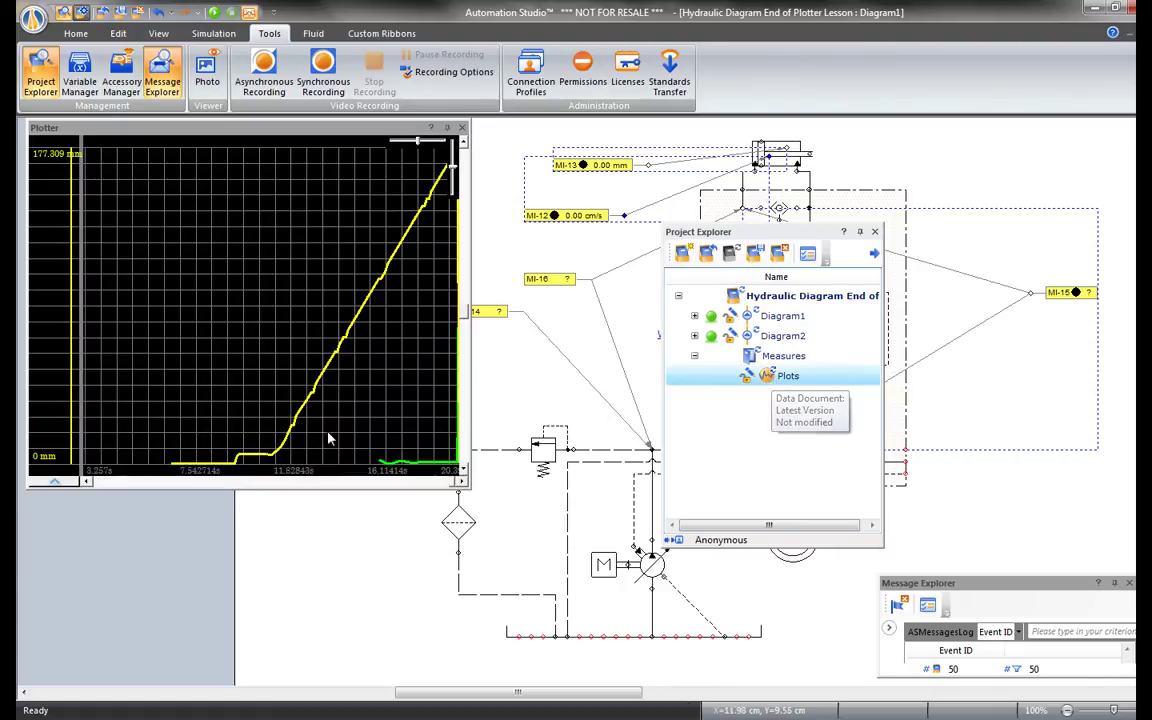
Clear the Plotter's instrument table, then view Plots to chart the MI-12, MI-13 and MI-15 curves.
click(55, 481)
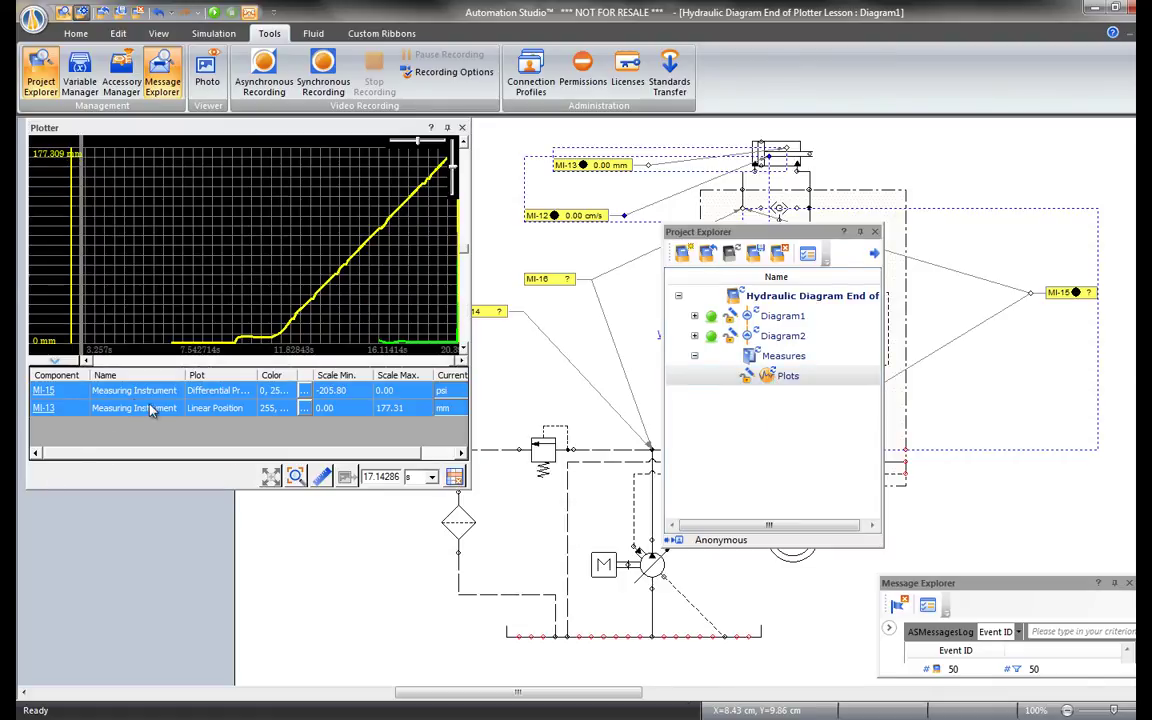
key(Delete)
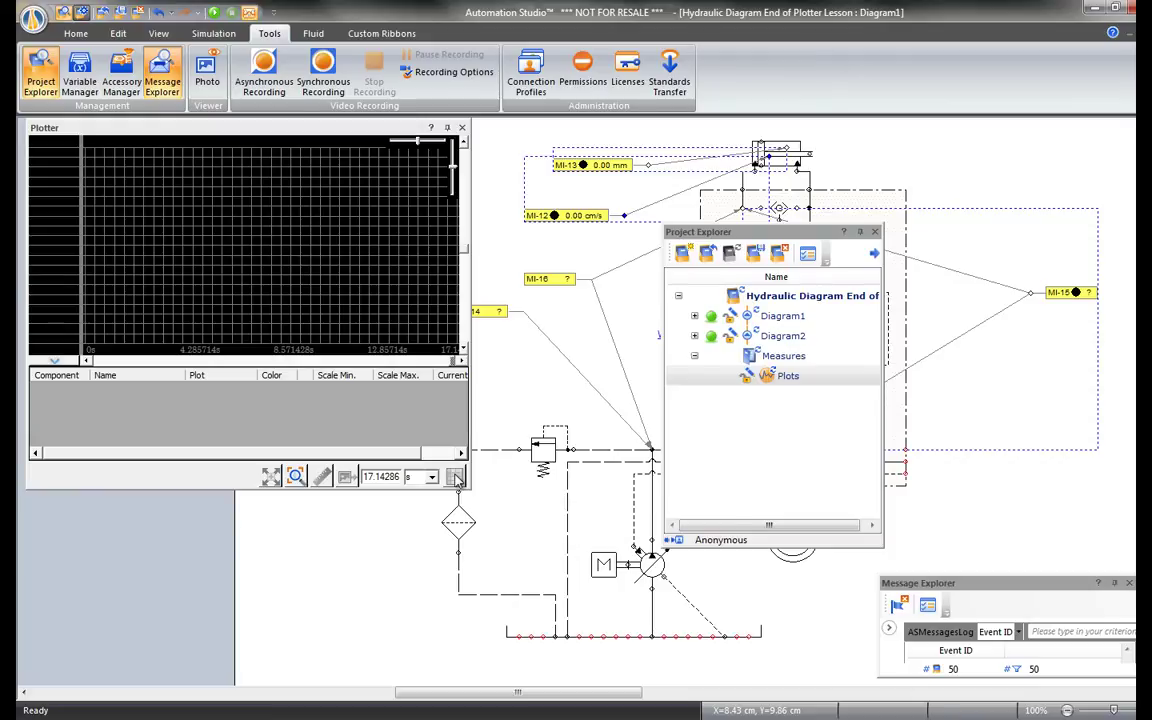
click(772, 378)
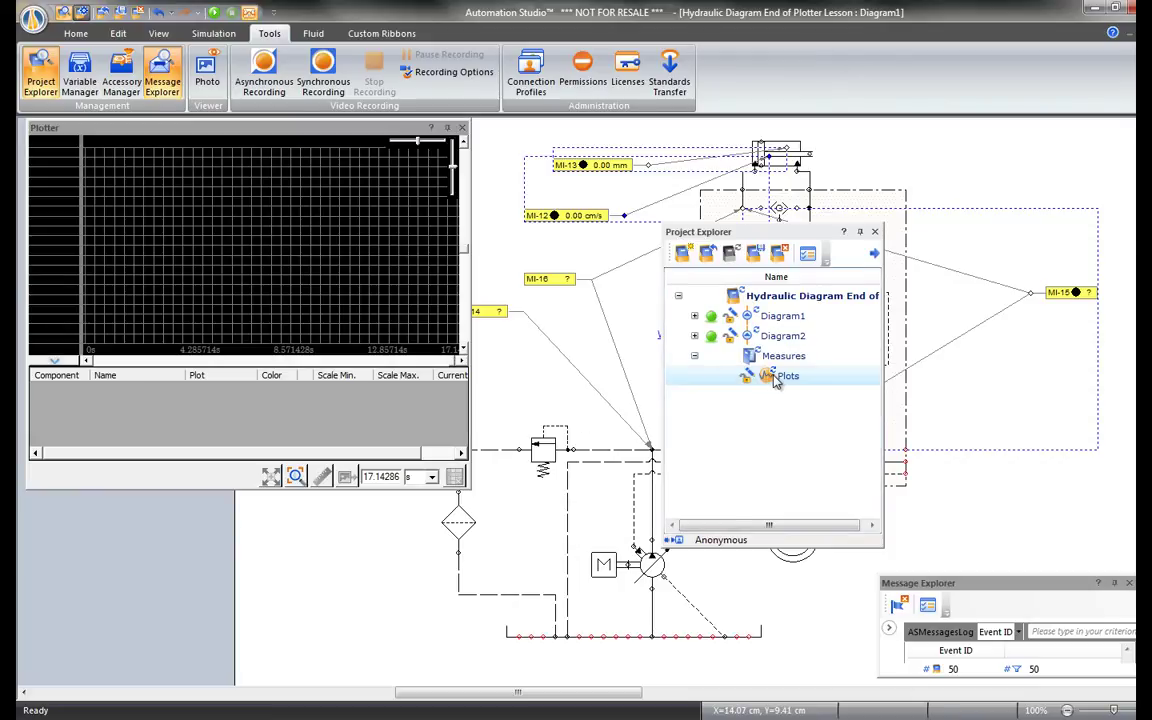
right_click(775, 379)
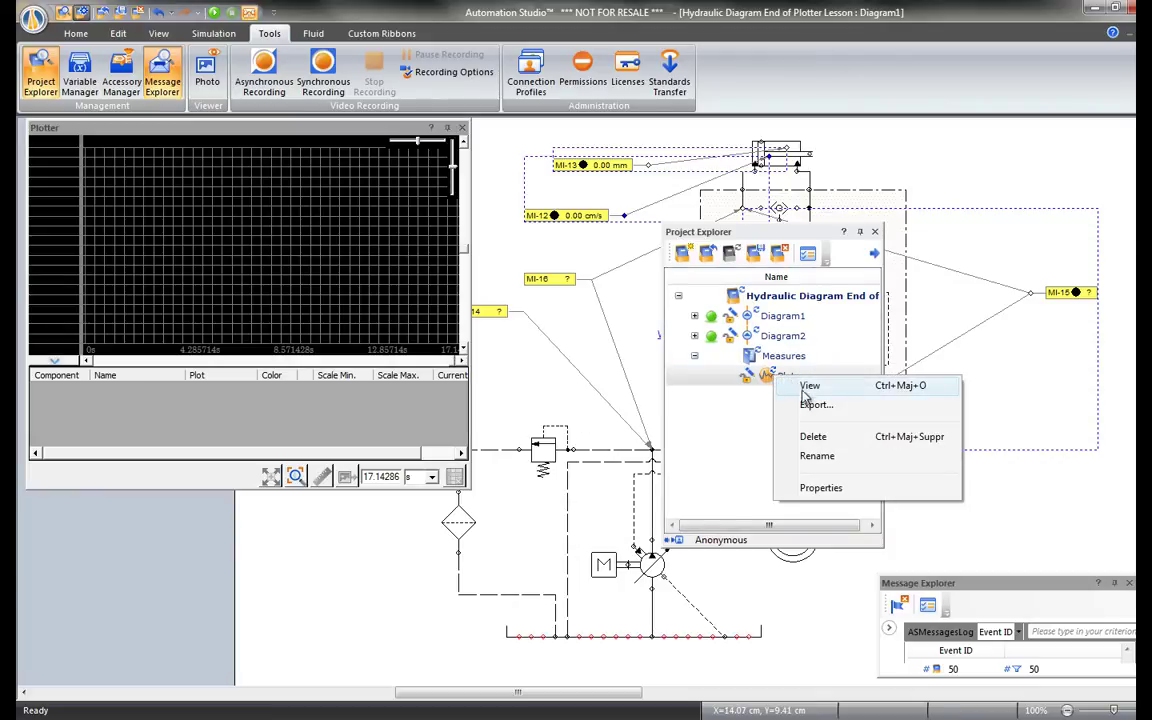
click(808, 387)
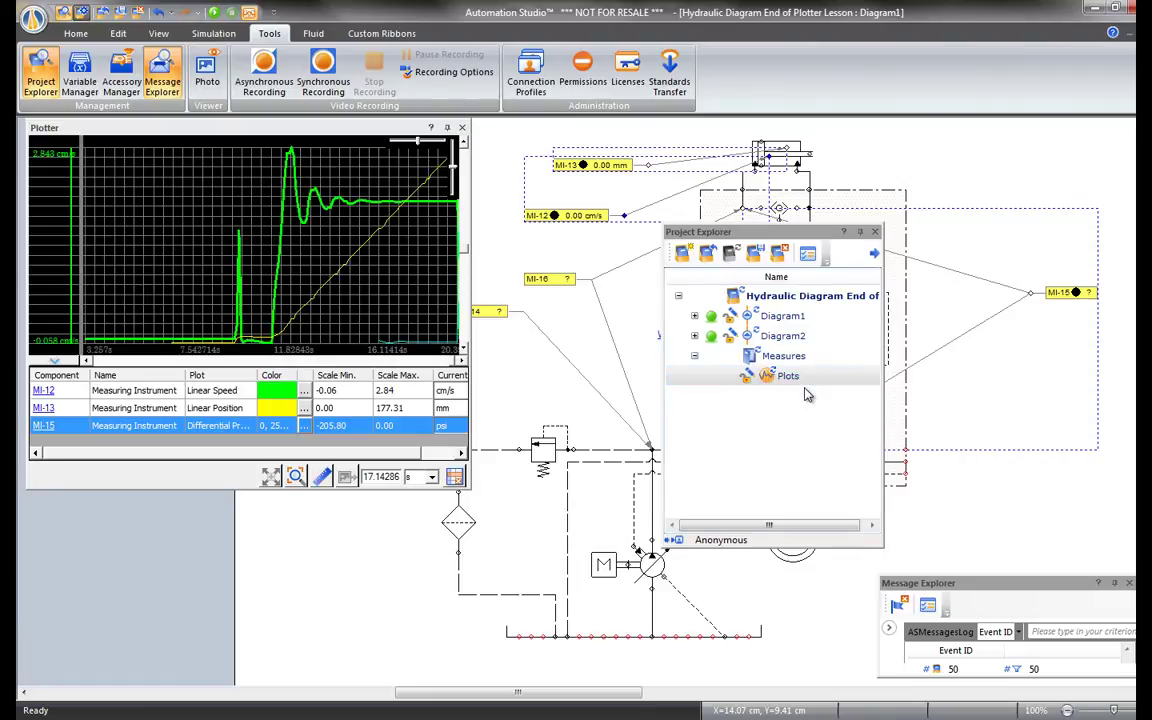
click(57, 363)
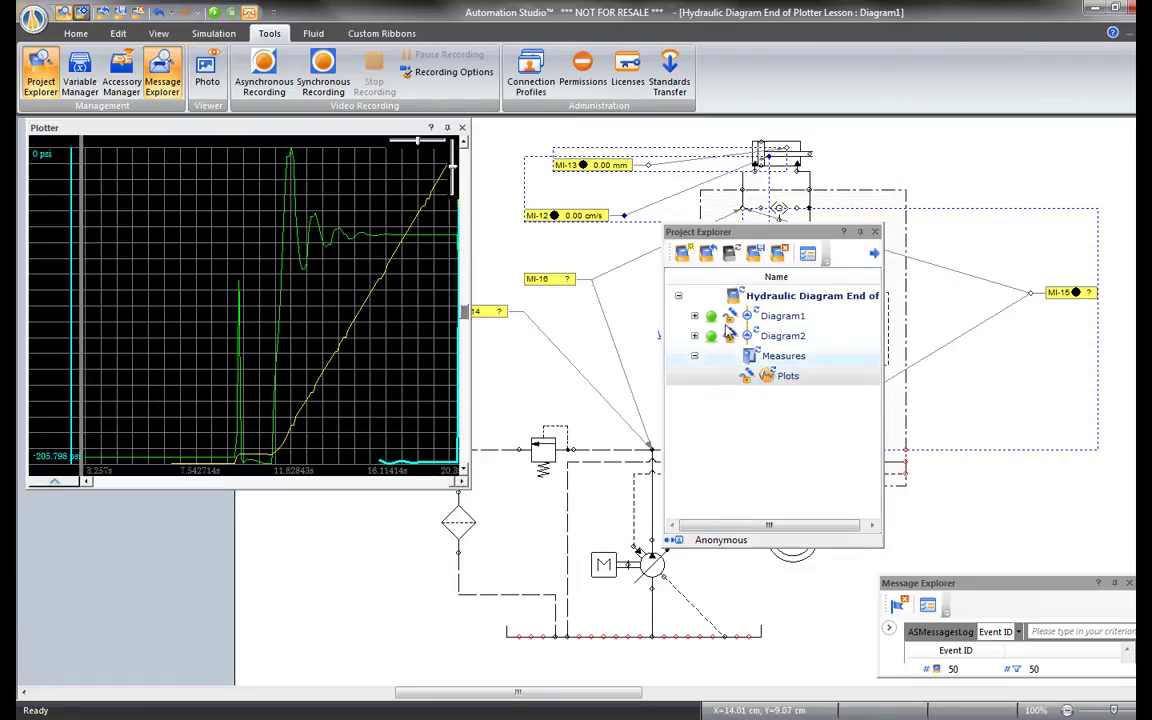